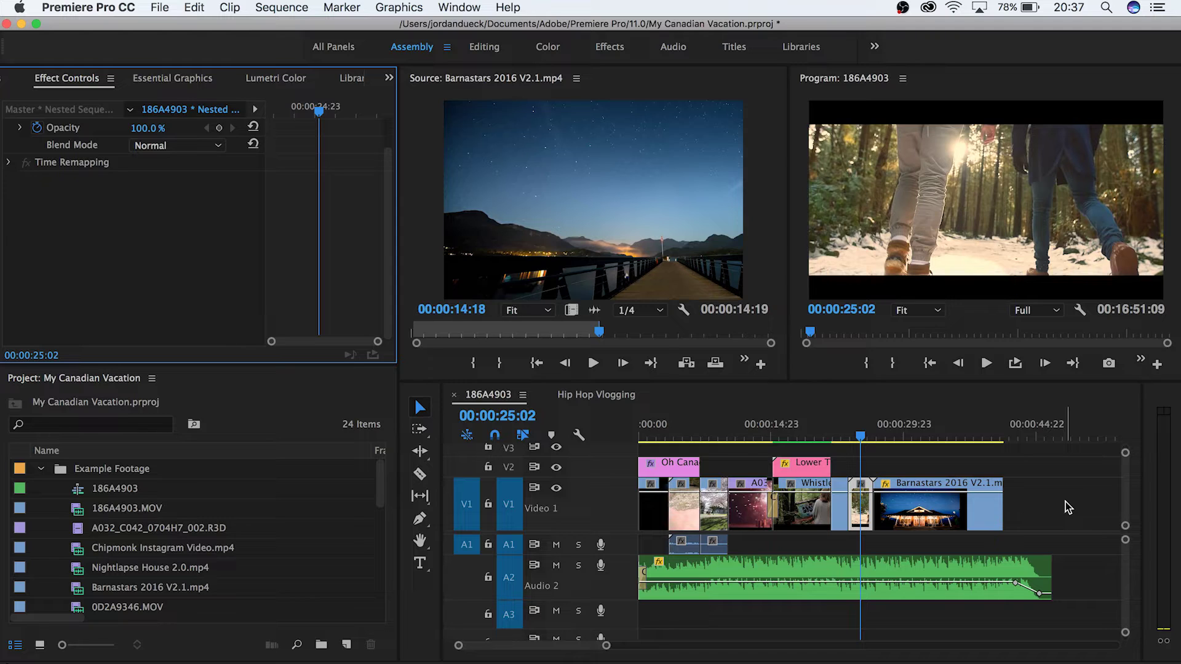
- Select the forest shot's nested clip in the timeline, restoring it after an accidental delete
click(861, 519)
key(Delete)
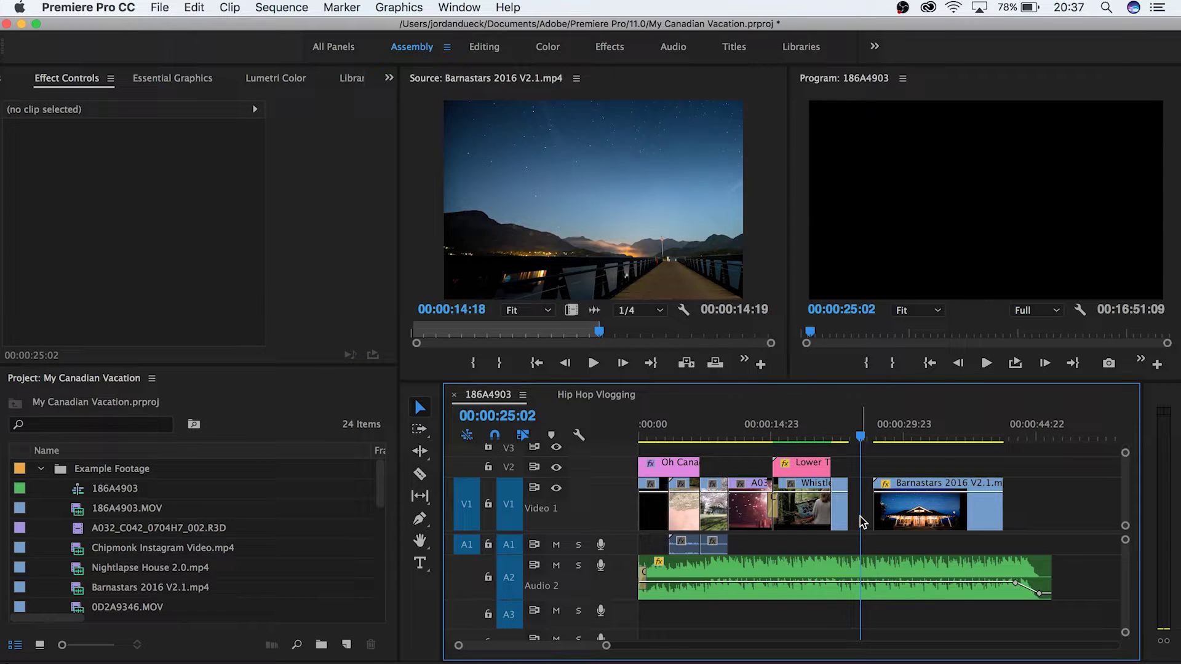
key(super+z)
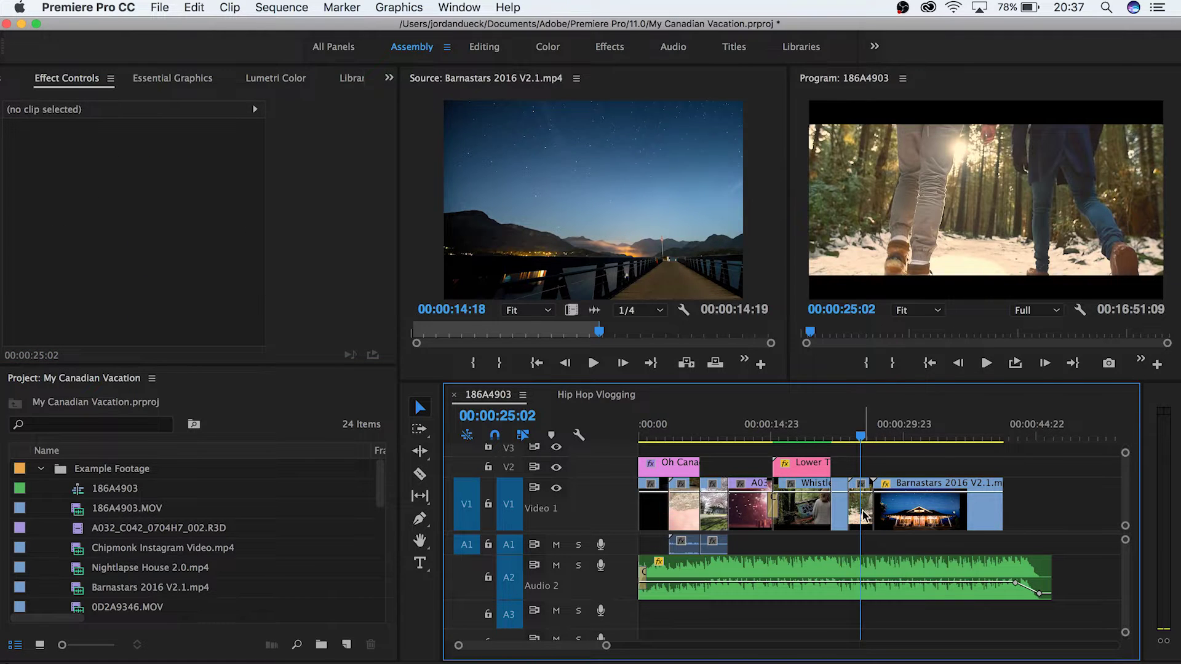
click(863, 517)
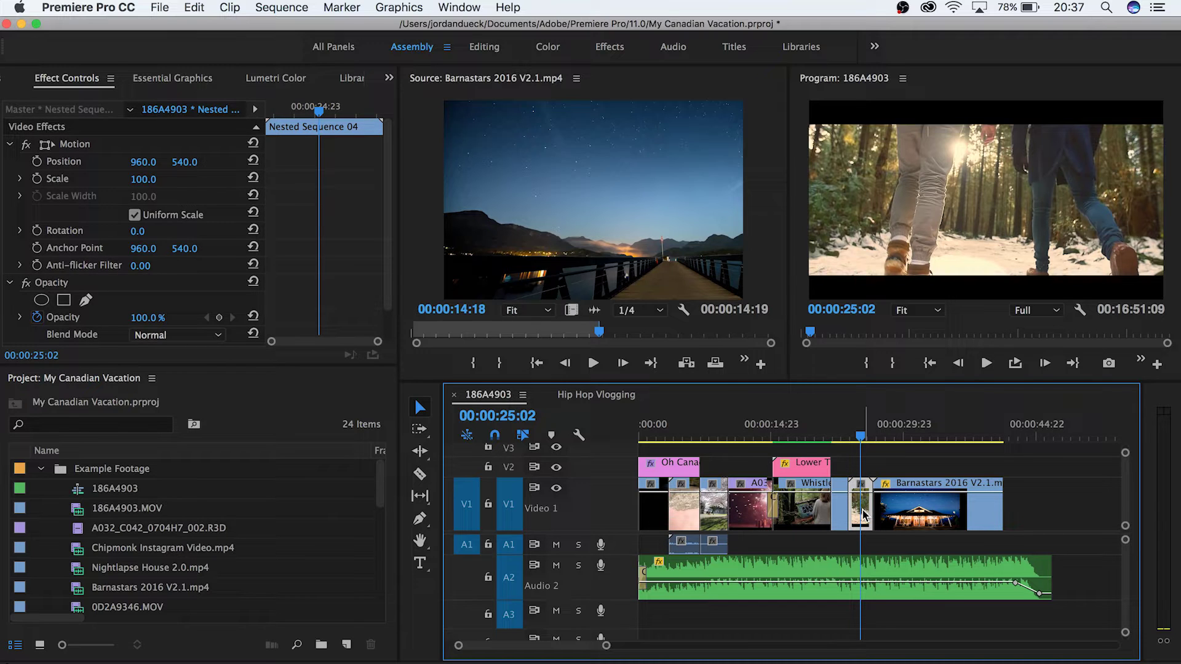
- Switch to the Color workspace, look over the Lumetri Scopes options, and expand Basic Correction
click(548, 49)
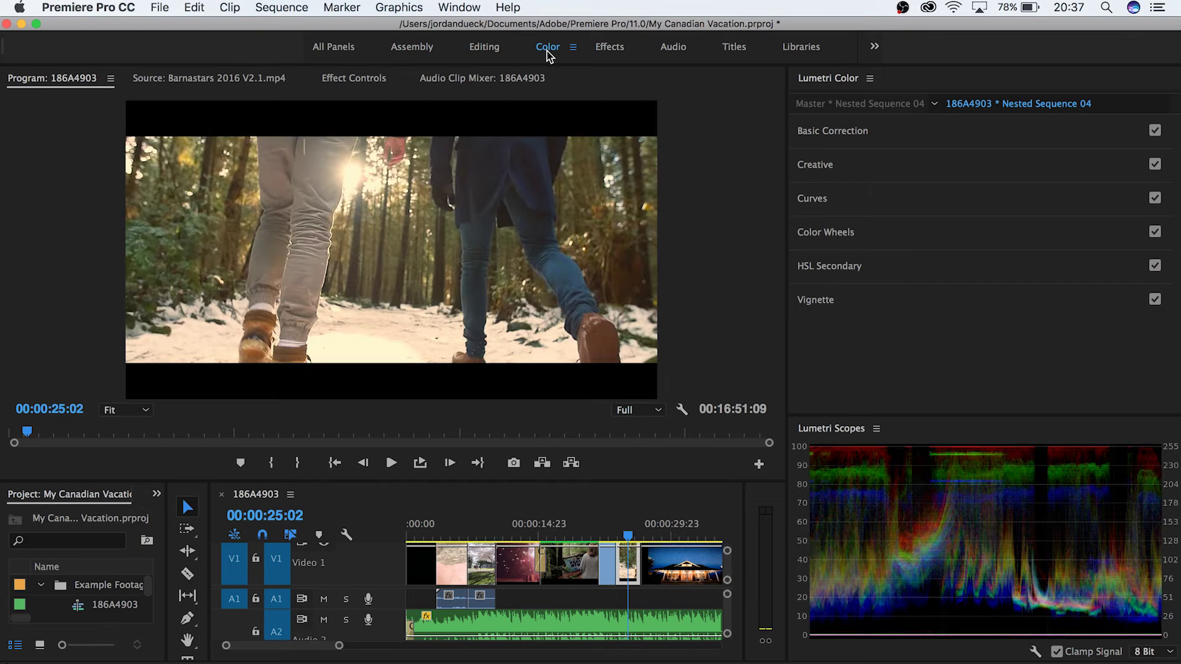
click(842, 352)
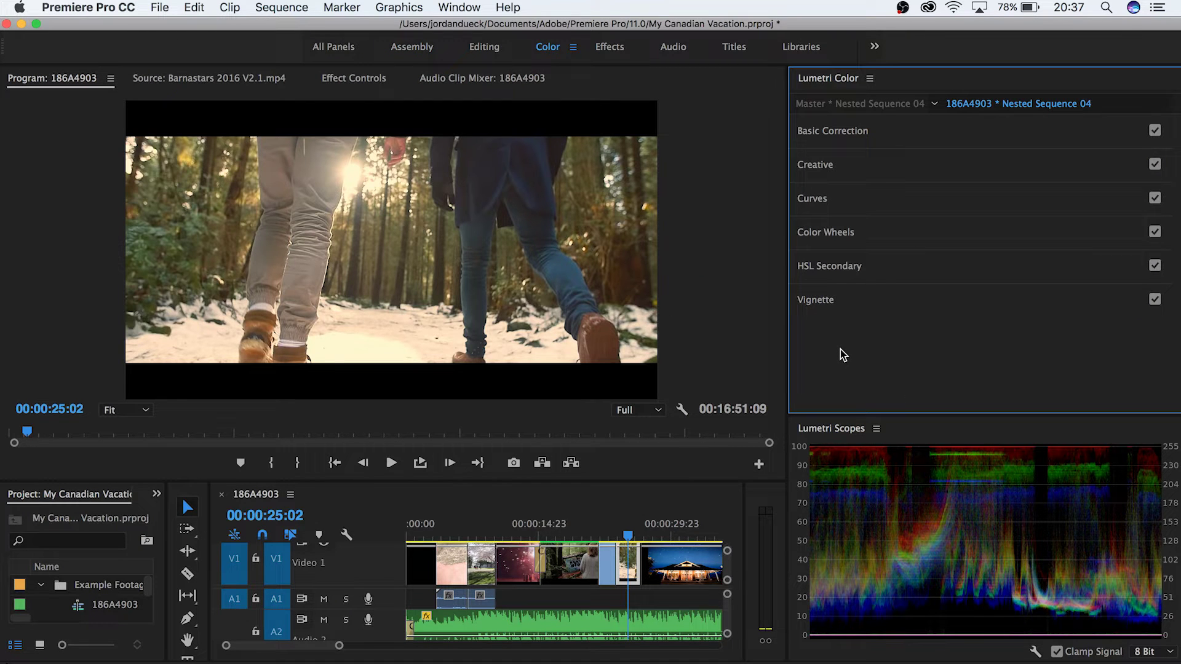
click(859, 545)
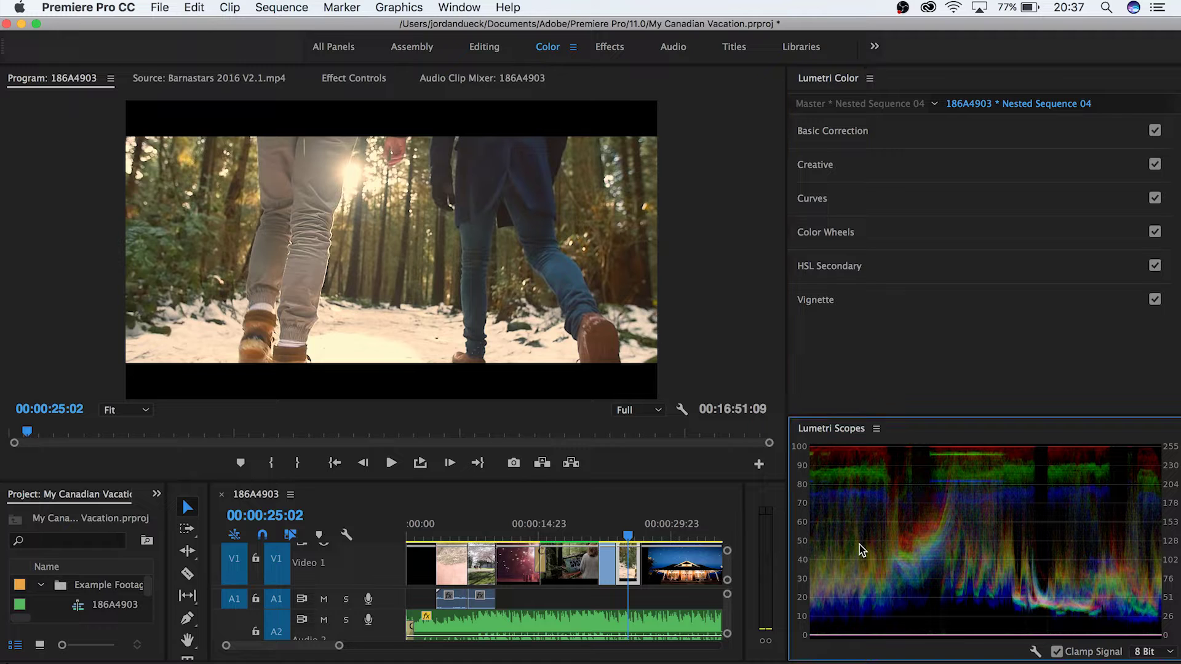
right_click(858, 545)
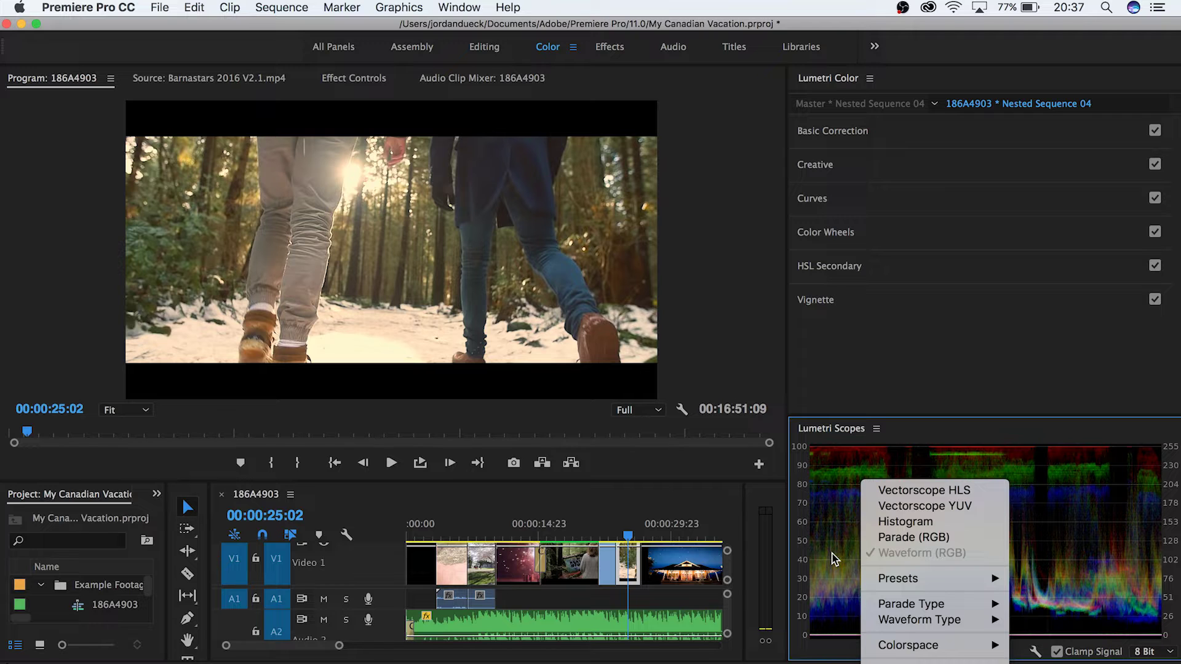
click(835, 559)
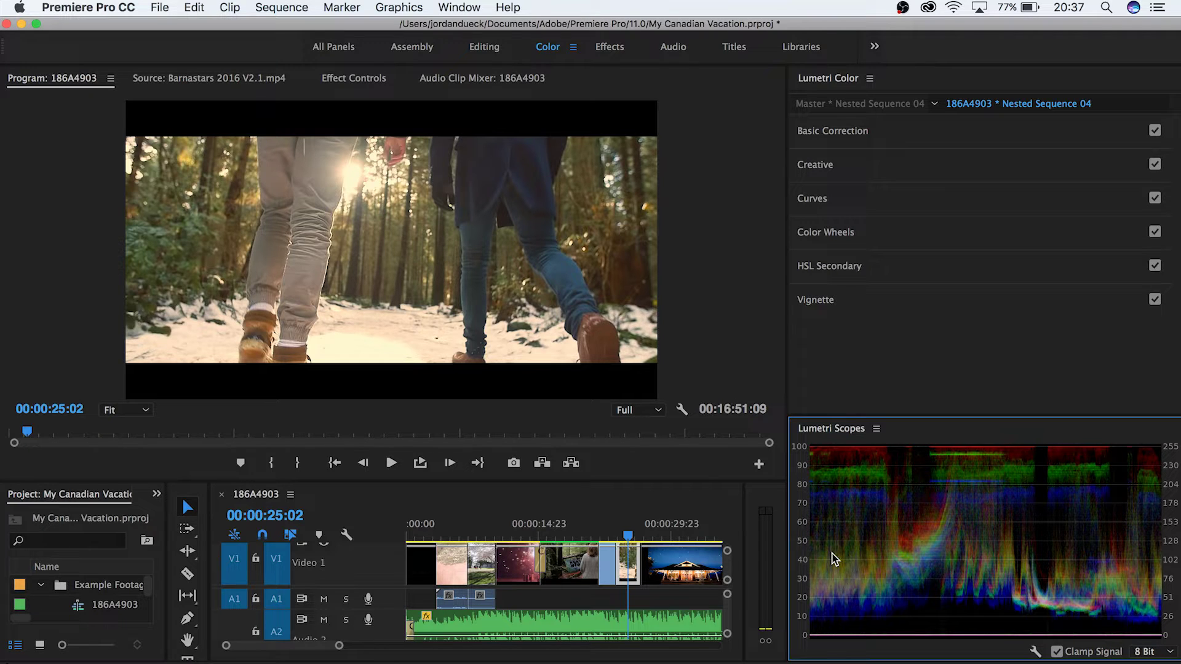
click(931, 346)
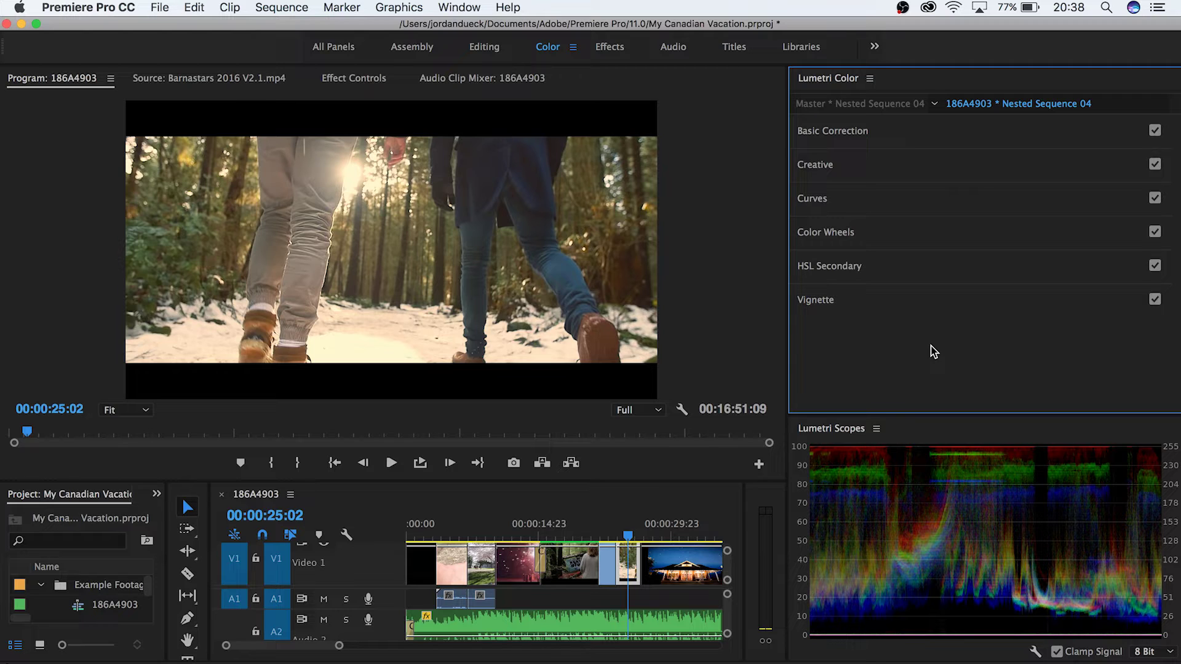
click(1013, 137)
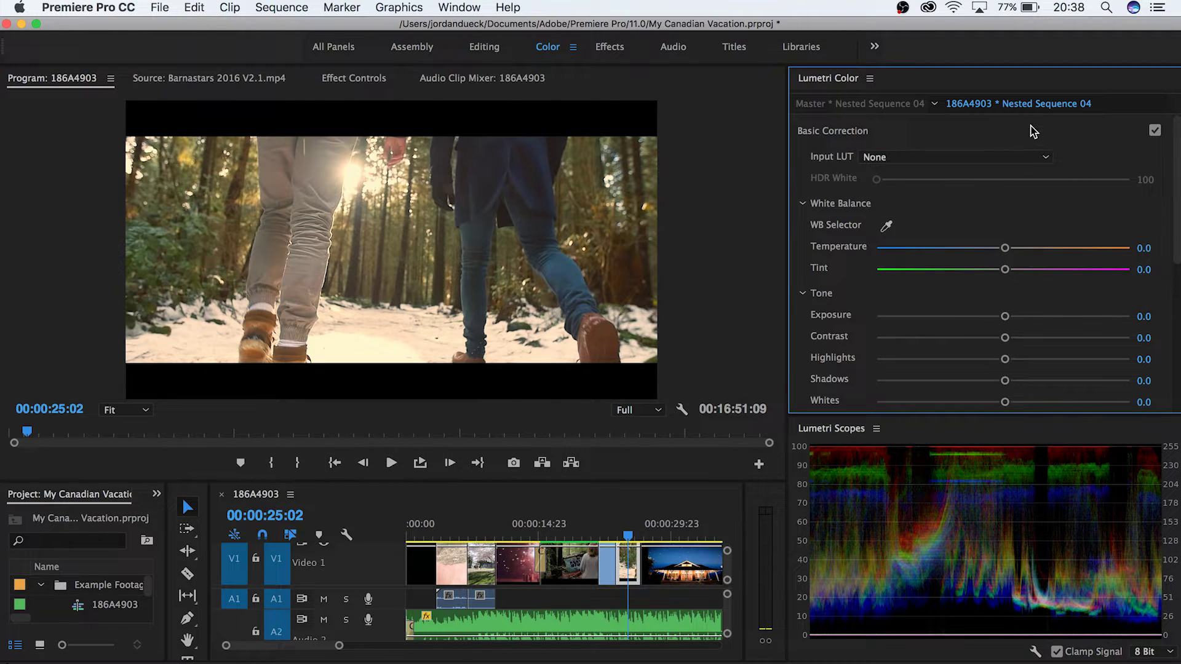
- Review the White Balance and Tone settings and park the playhead just before the forest shot
scroll(1098, 145, down, 1)
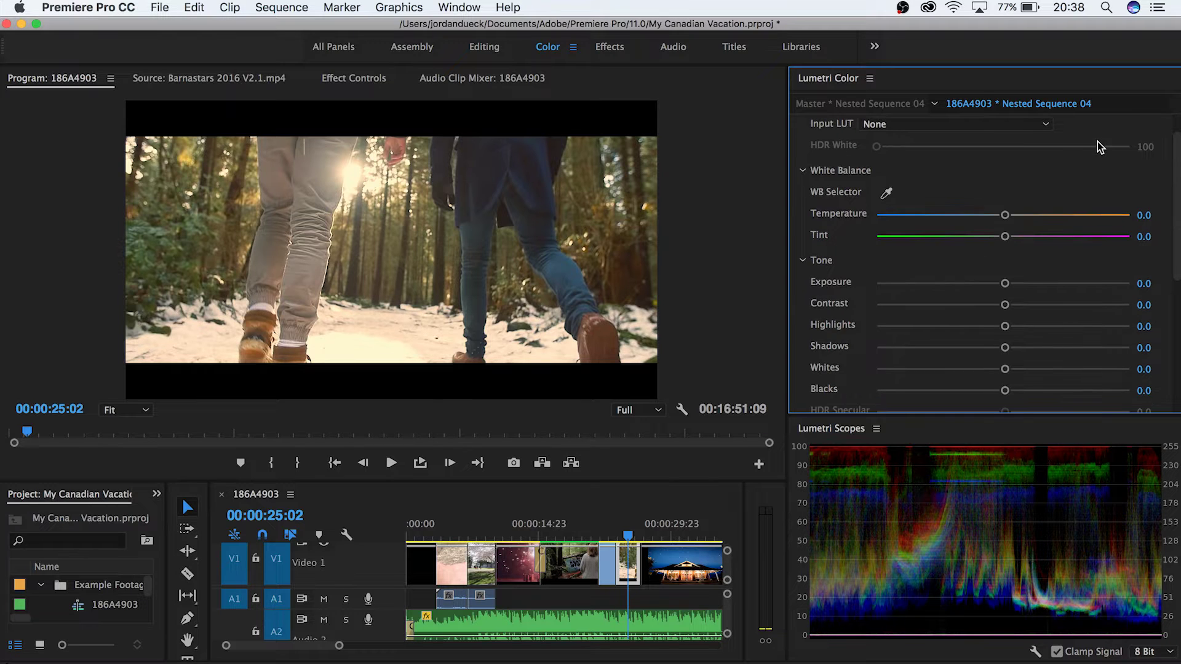
scroll(1097, 143, down, 6)
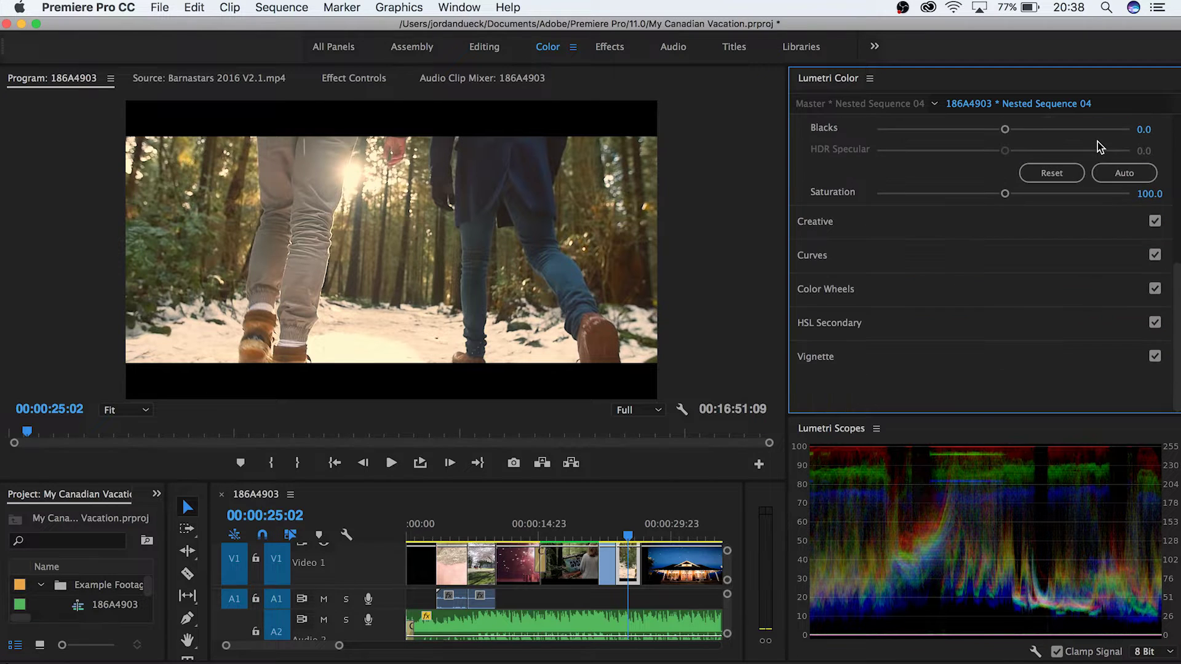
scroll(1097, 143, up, 7)
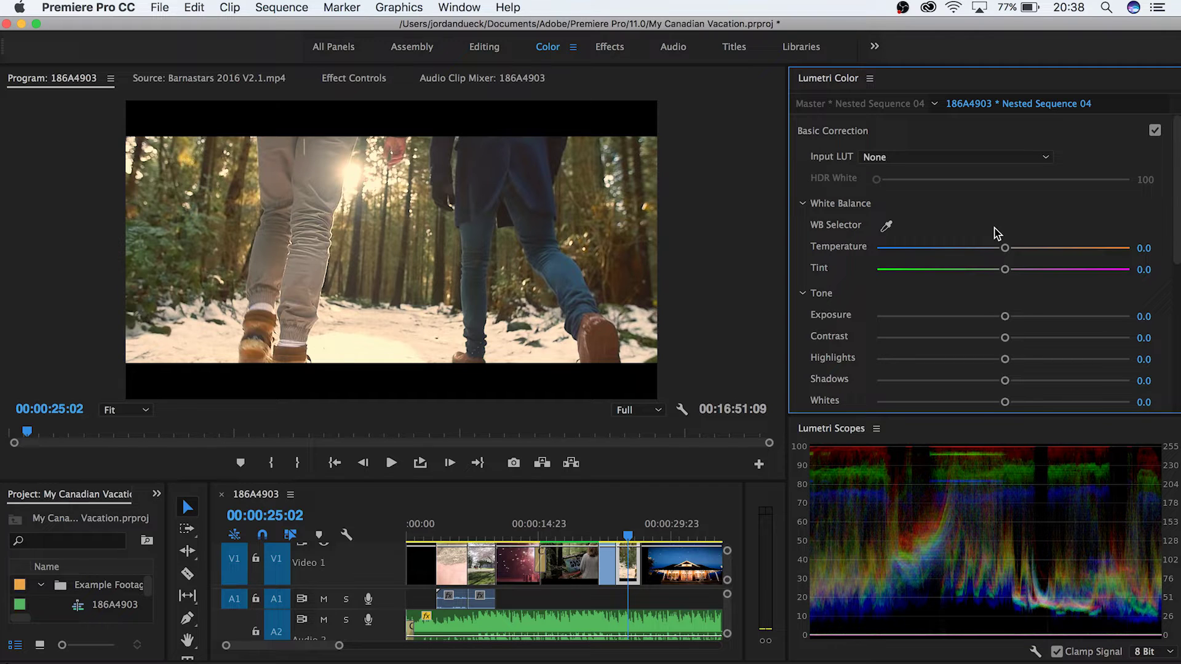
click(620, 516)
- Play the forest shot to 00:00:25:02 and trial a Temperature change, then revert it
key(space)
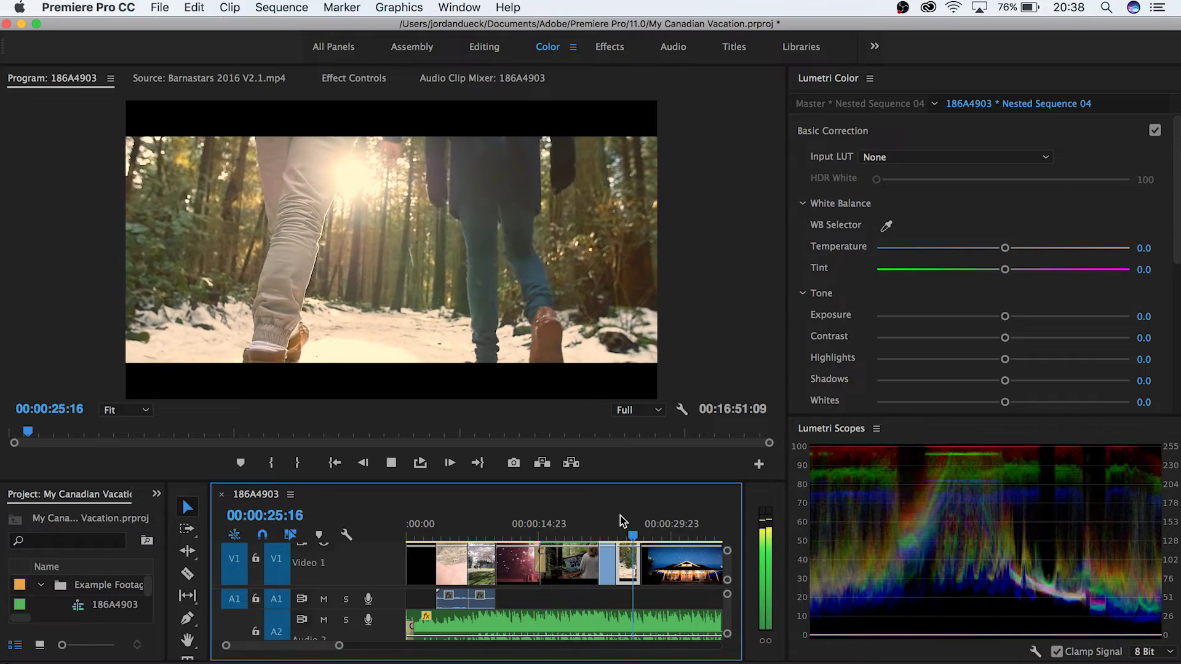
click(627, 527)
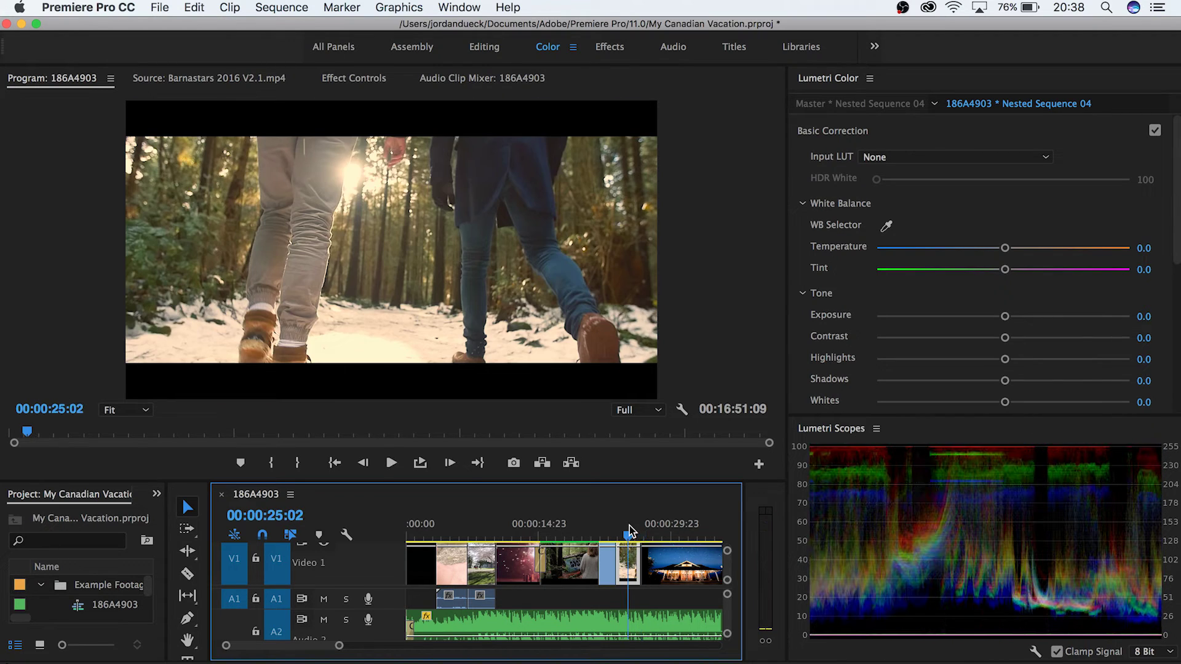
click(951, 217)
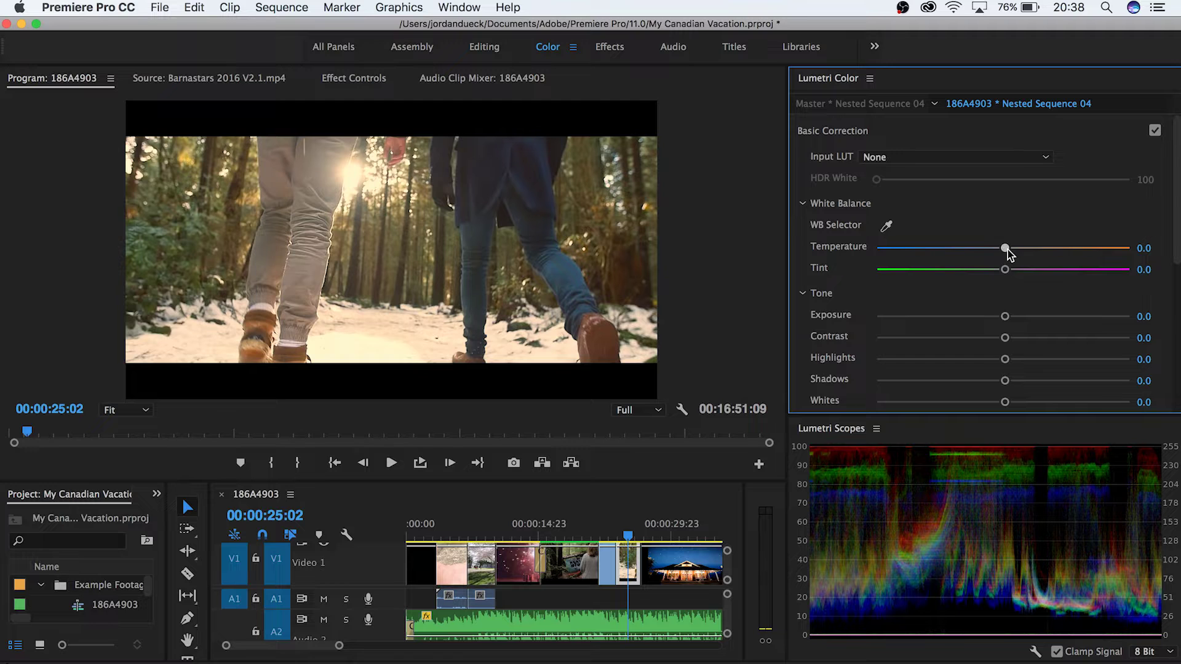
drag(1008, 254, 992, 289)
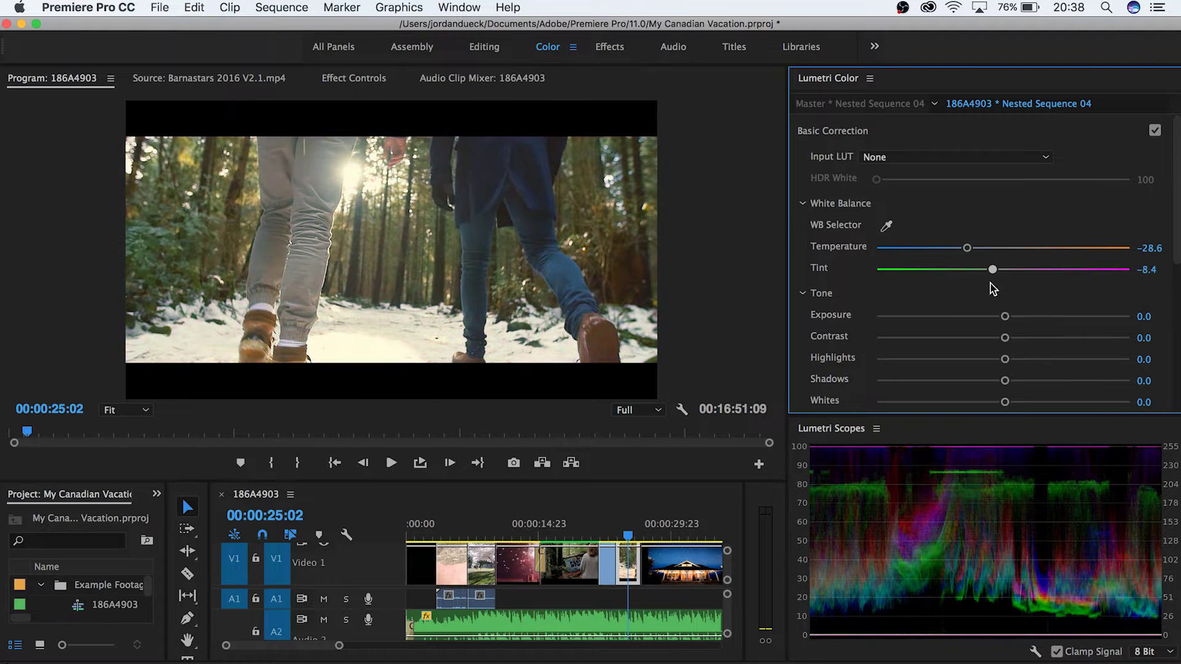
key(super+z)
key(super+z)
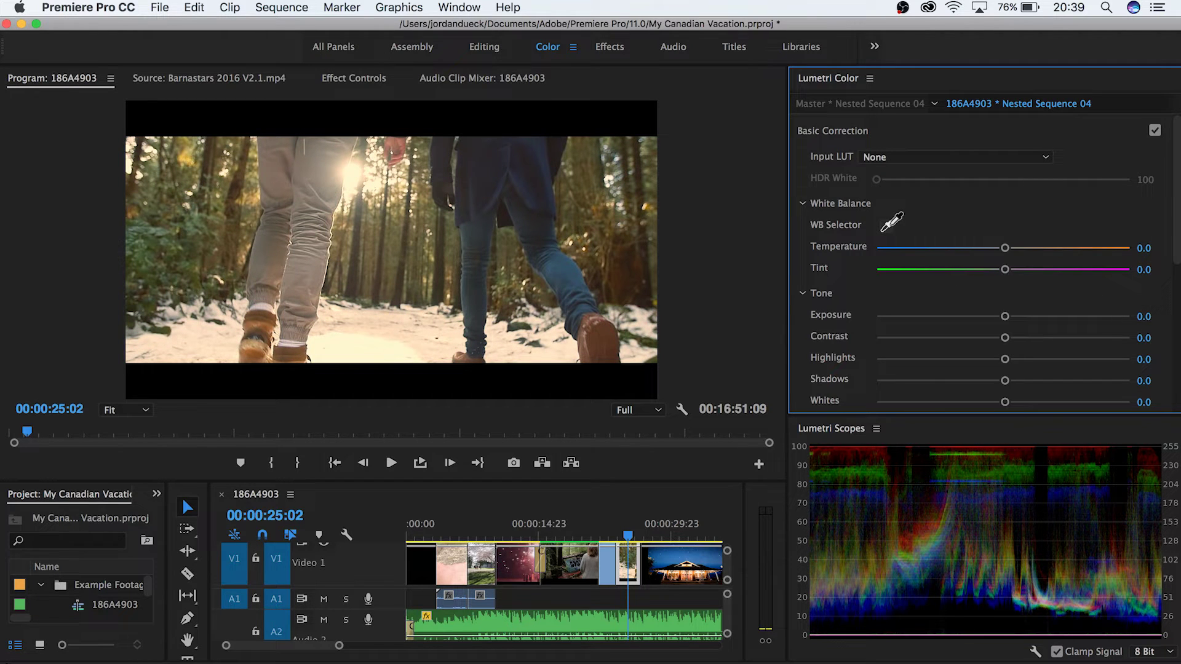
- White-balance off the snow with the WB Selector, then cool Temperature to -49.4 (Tint 4.1)
click(885, 226)
click(423, 351)
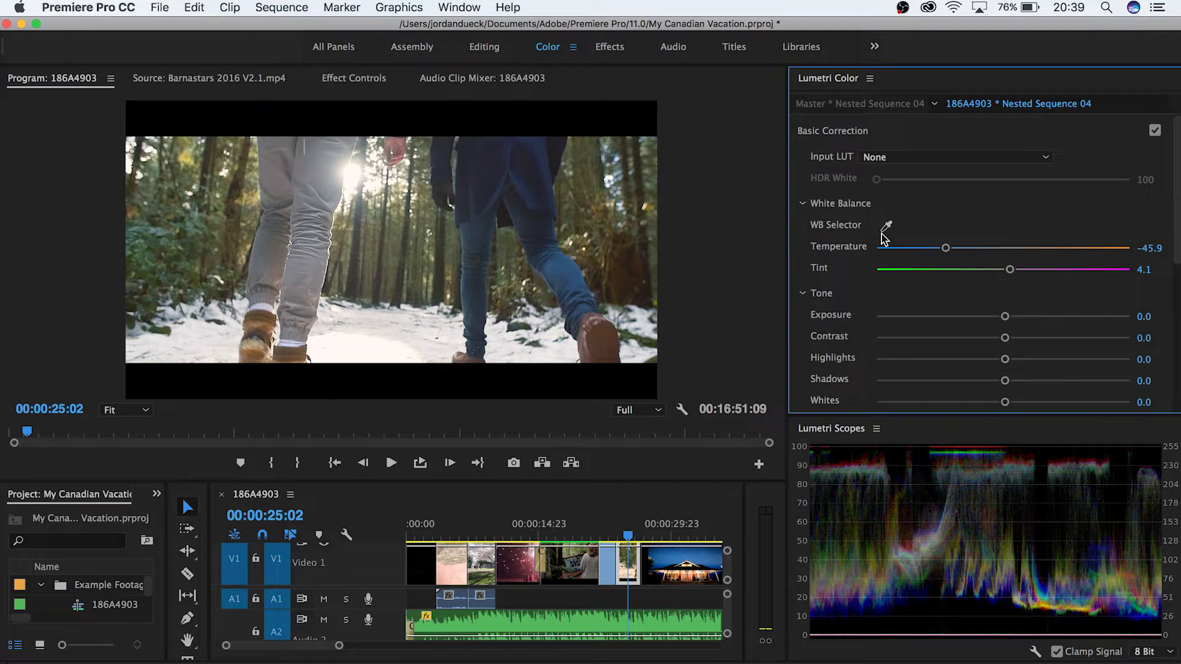
mouse_move(945, 251)
mouse_down()
mouse_move(918, 252)
mouse_move(941, 253)
mouse_up()
scroll(867, 298, down, 3)
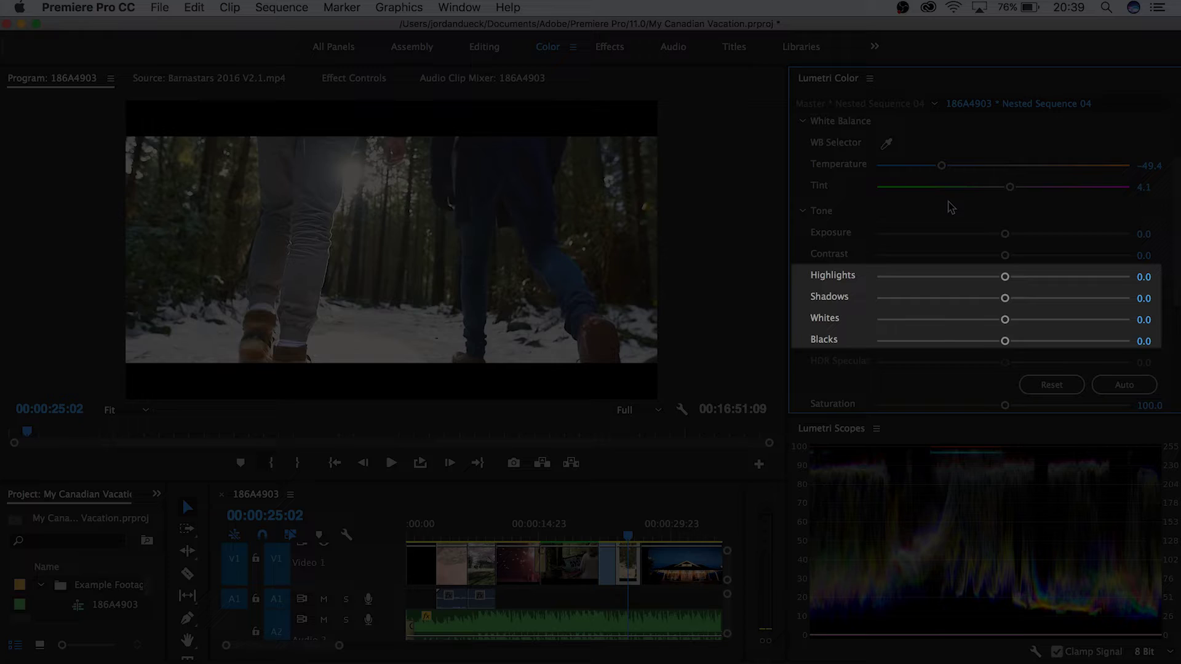
- Experiment with Exposure and Contrast, returning both to 0.0
drag(1005, 234, 896, 221)
double_click(898, 223)
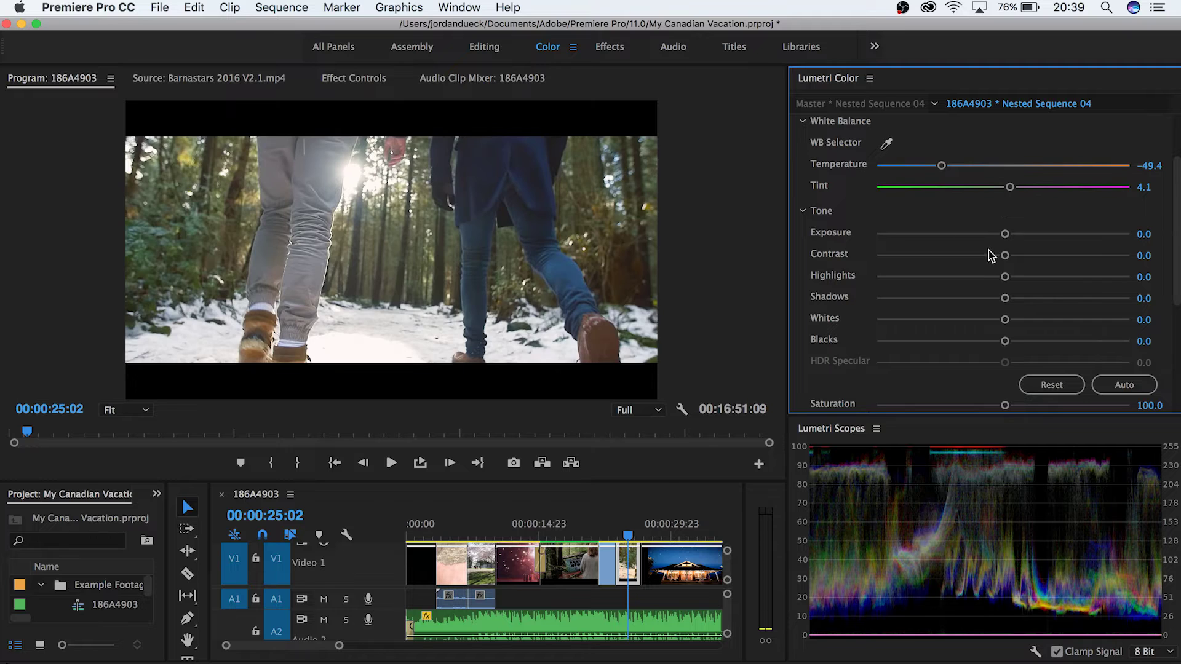
drag(1008, 256, 1179, 273)
double_click(1128, 255)
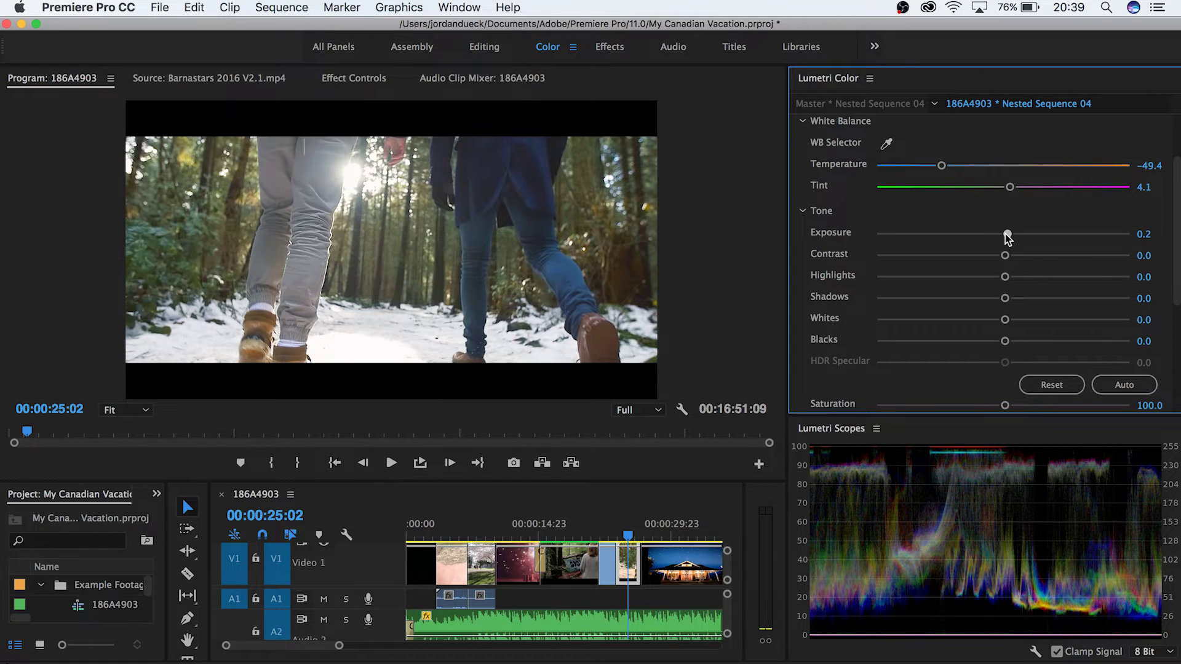
drag(1005, 235, 899, 251)
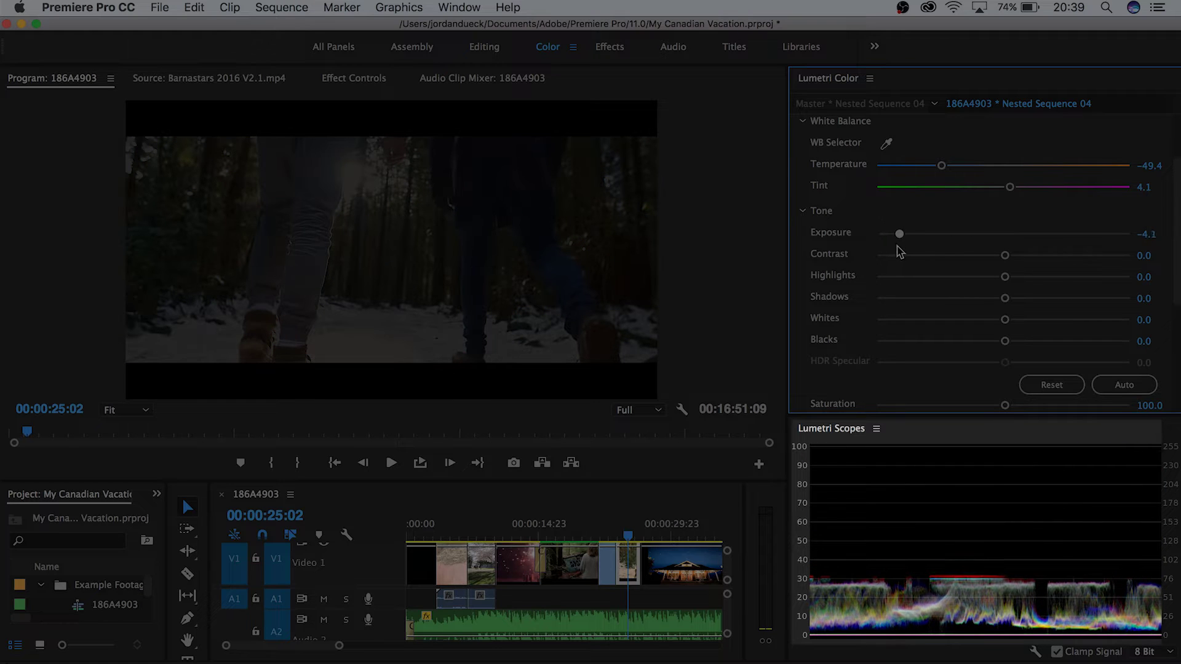
drag(900, 233, 1005, 235)
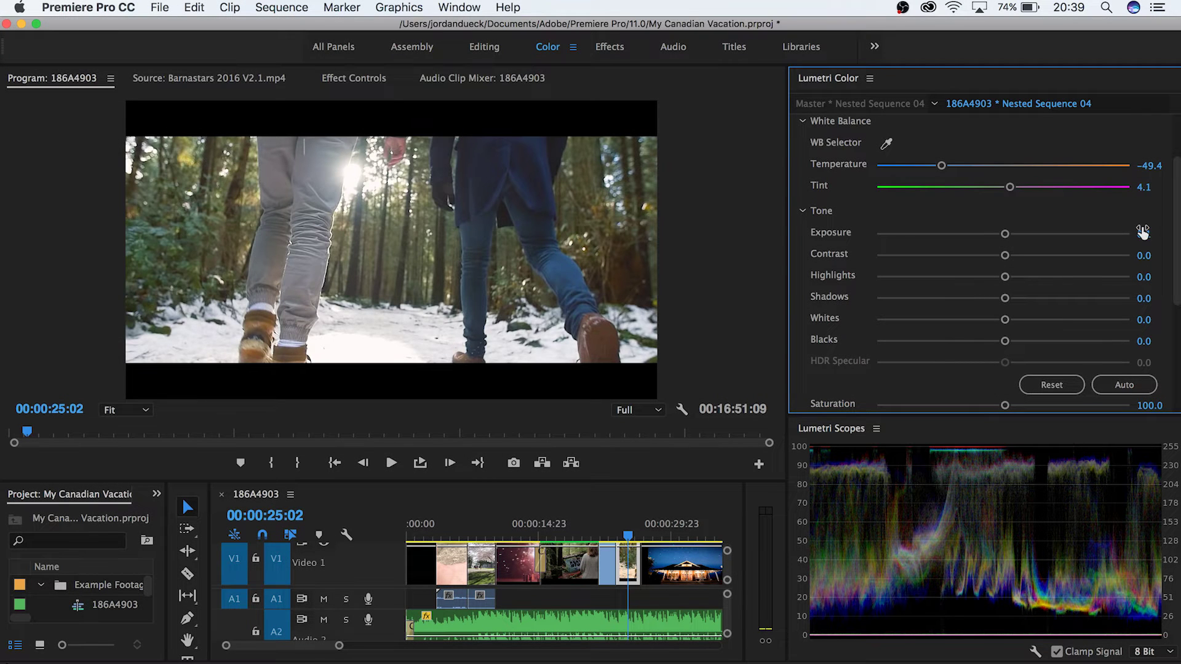
click(1143, 232)
text(0)
key(Return)
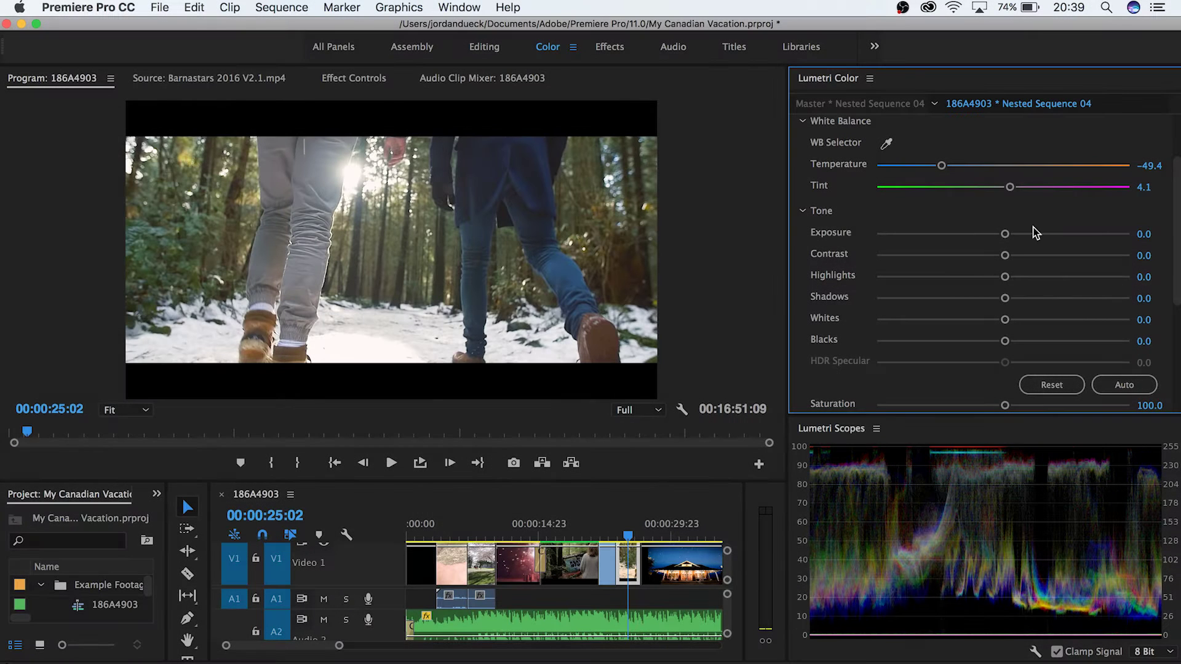
- Try deeper Blacks and a lower Exposure, then undo both back to zero
drag(1004, 341, 890, 350)
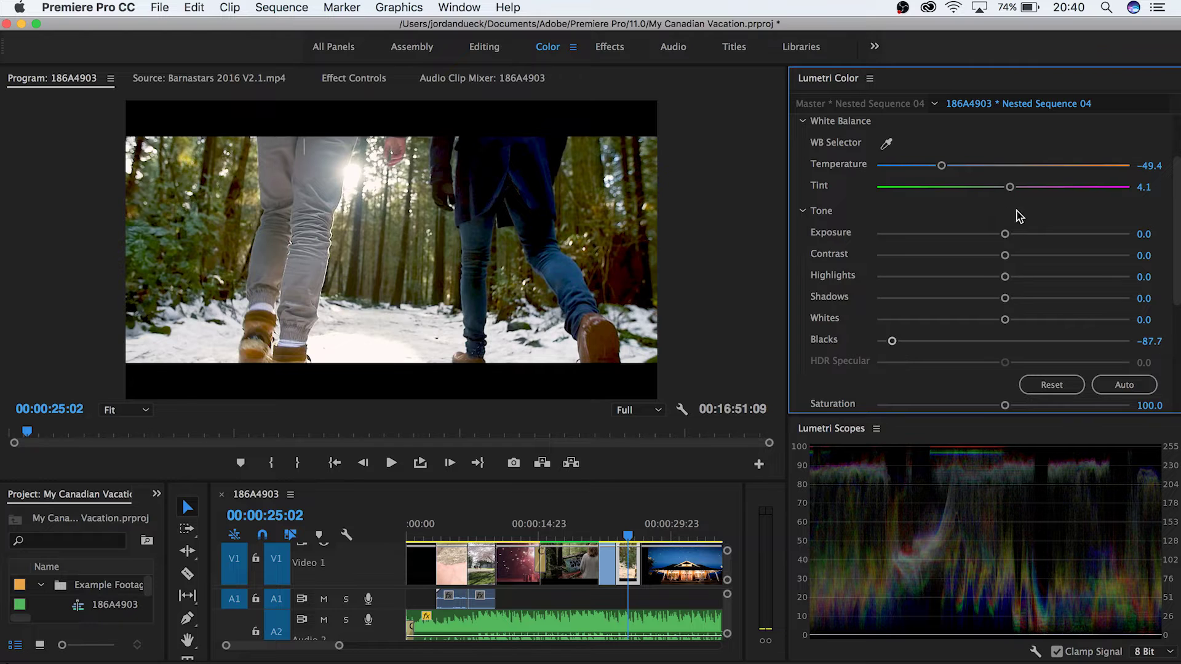
drag(1005, 235, 911, 245)
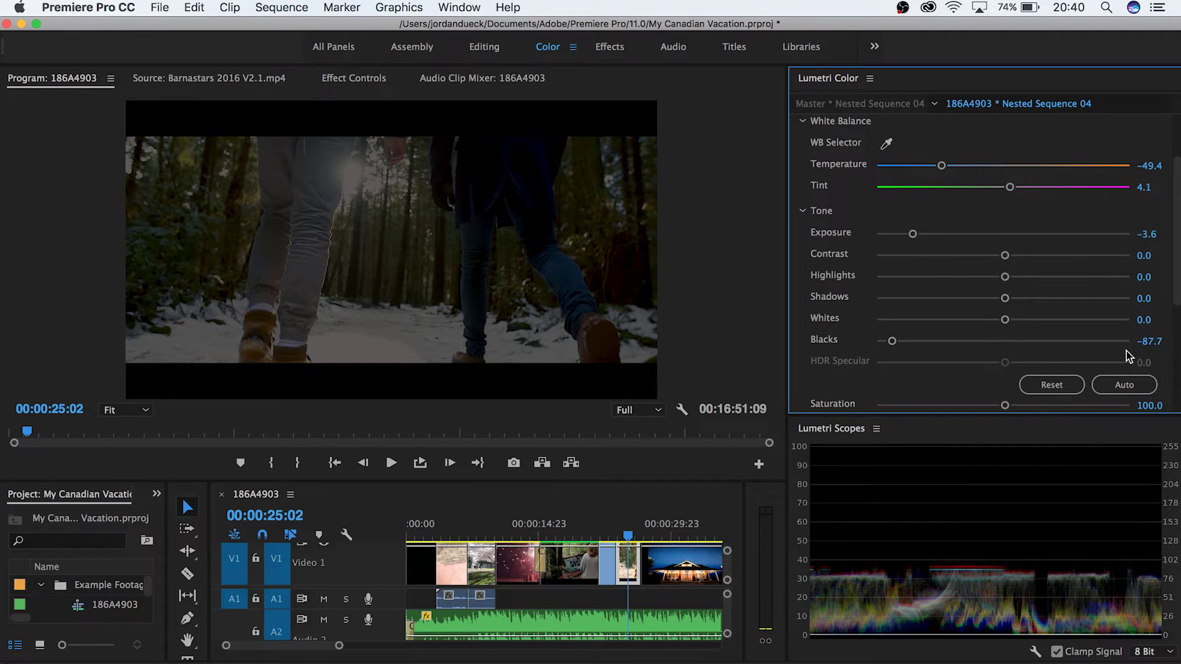
click(1007, 341)
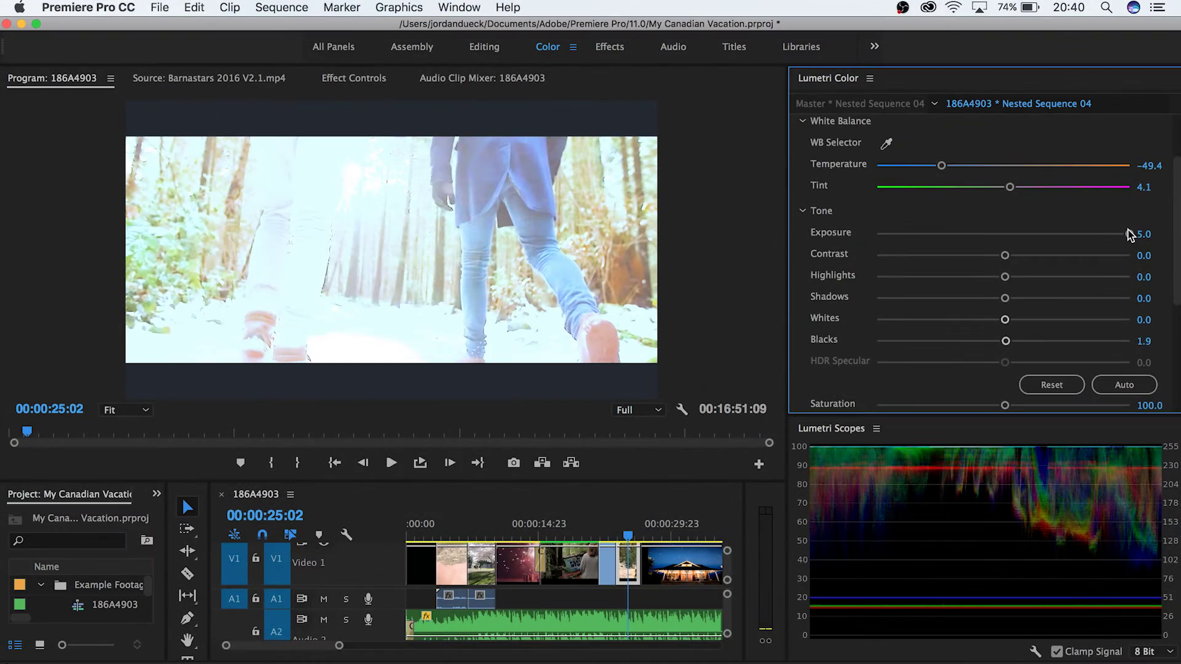
key(super+z)
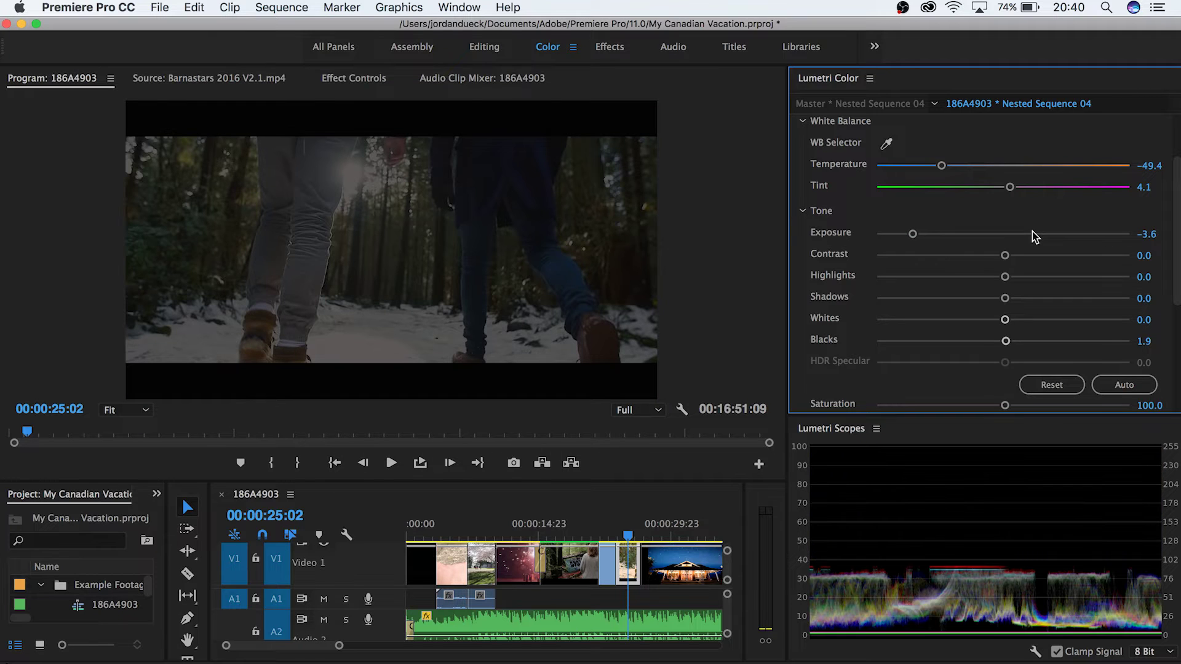
key(super+z)
key(super+z)
key(super+z)
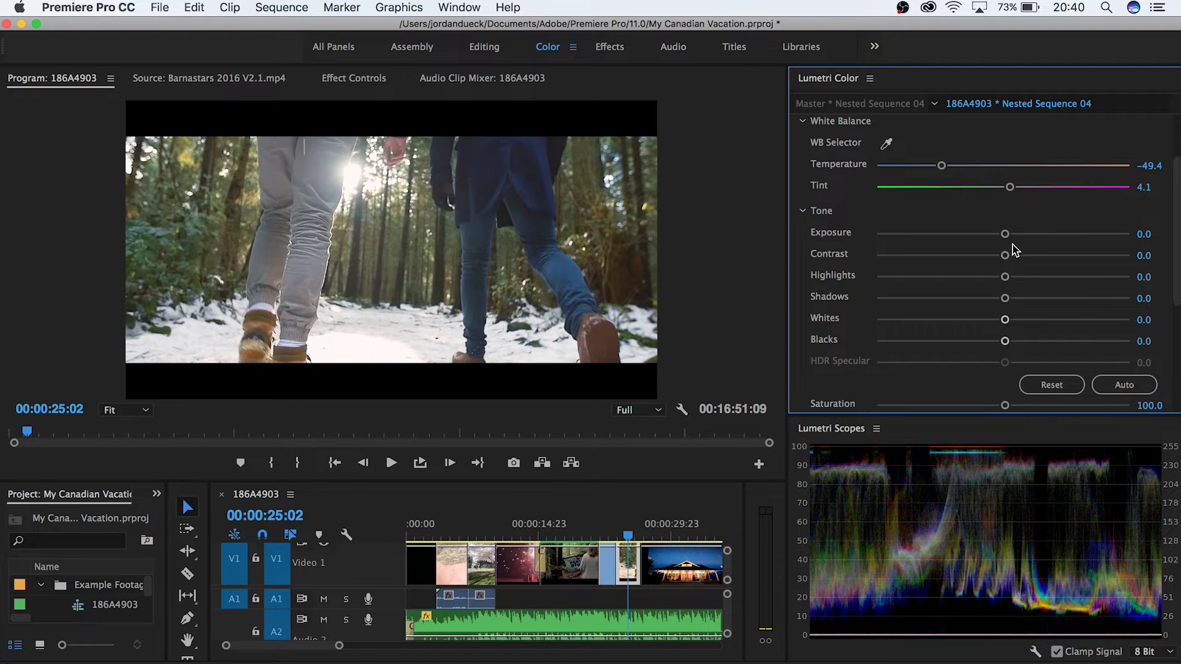
drag(1005, 255, 843, 253)
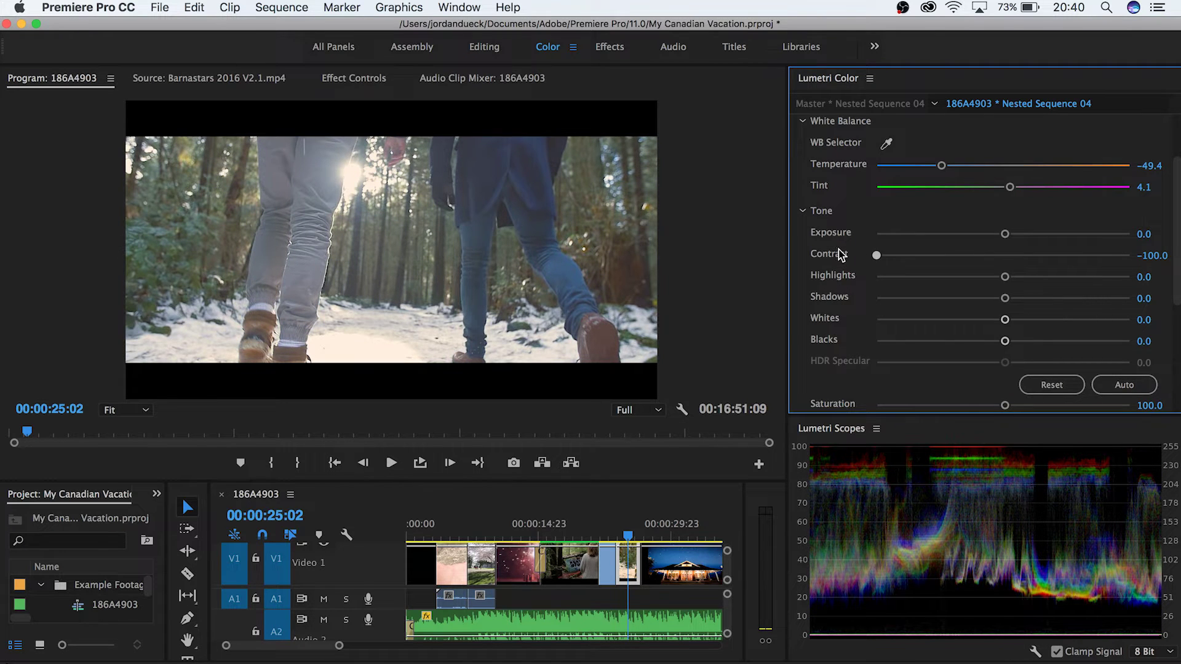
double_click(842, 255)
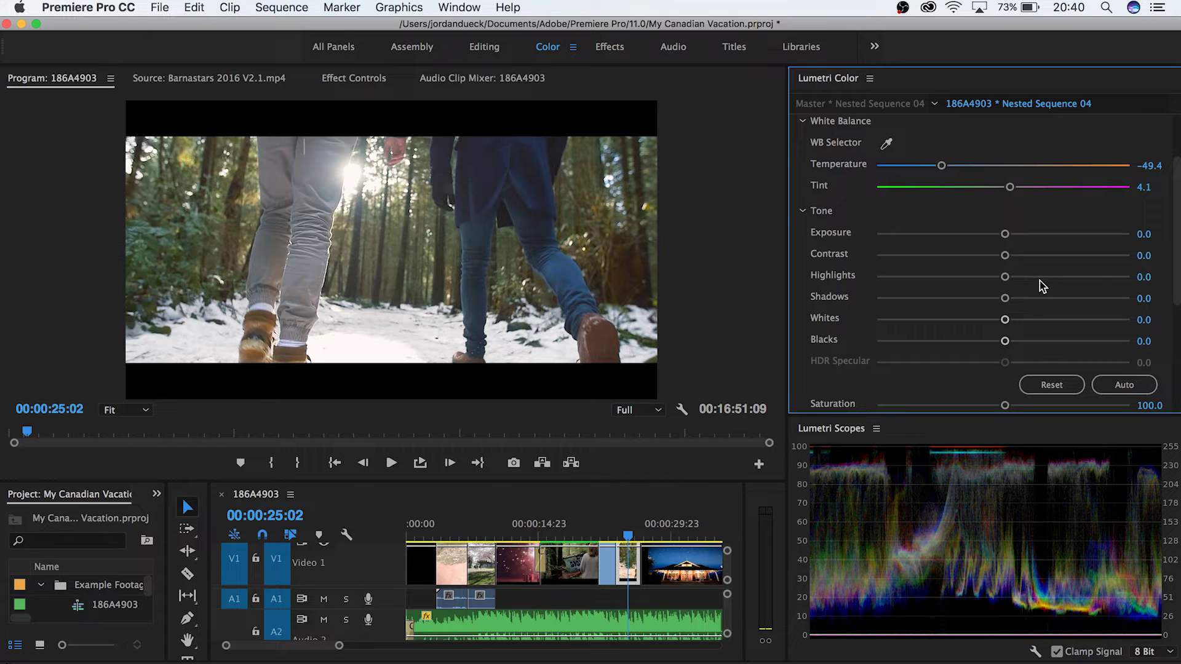
drag(1005, 320, 1096, 322)
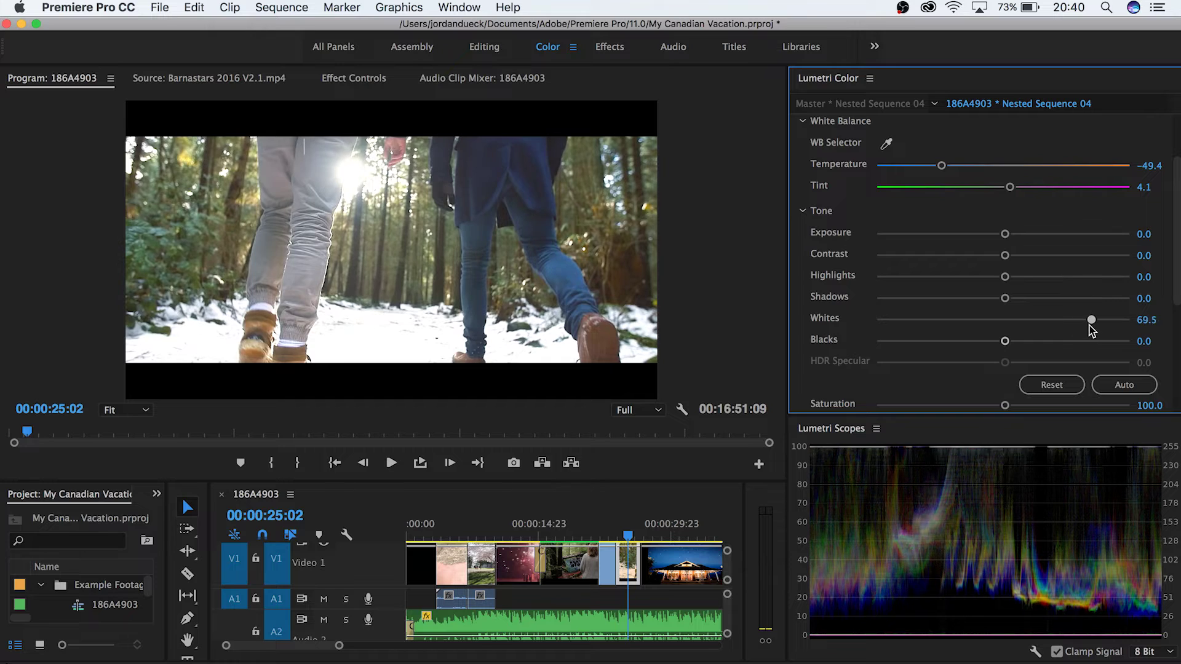
double_click(1097, 321)
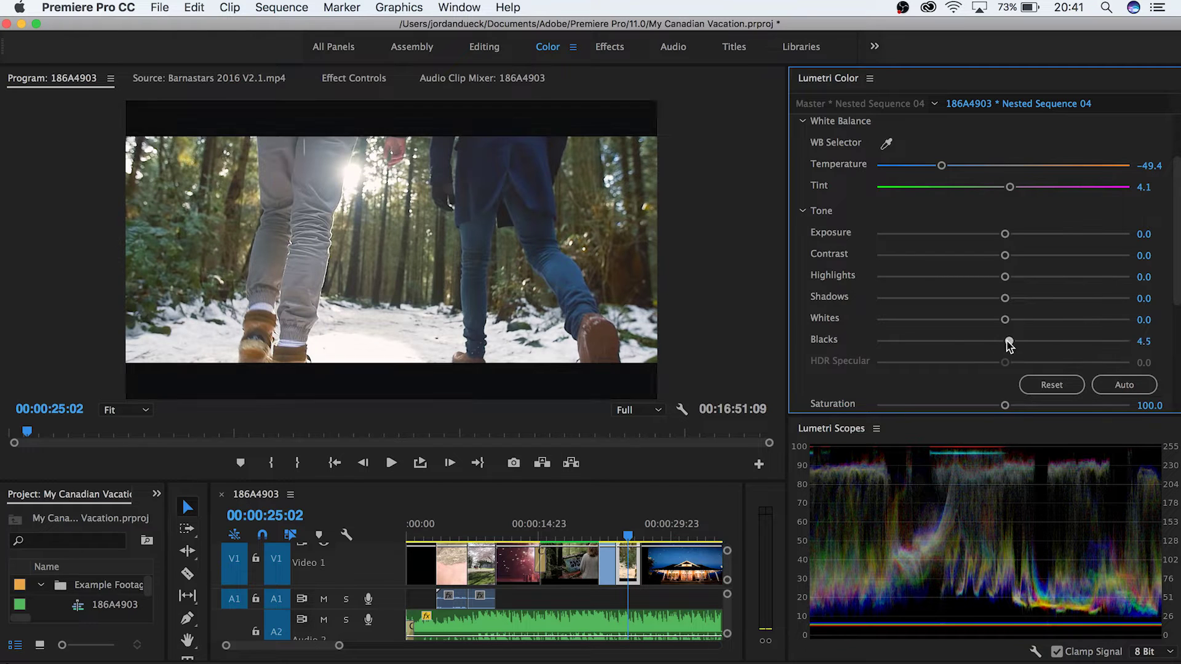
drag(1005, 341, 900, 344)
double_click(899, 342)
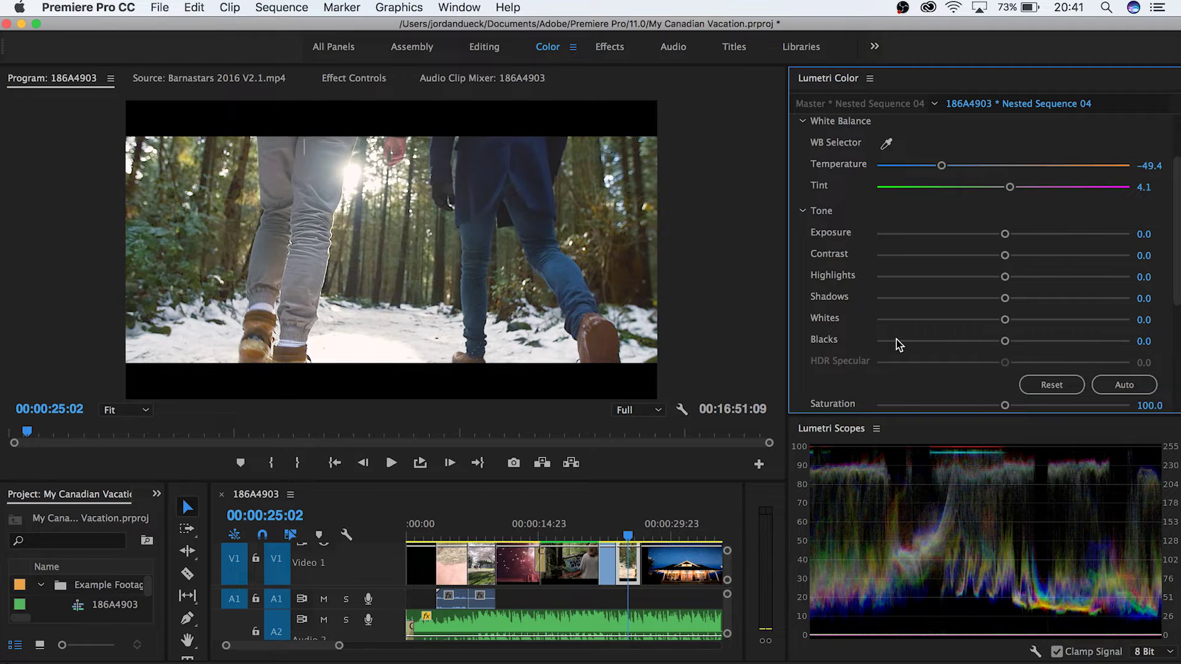
drag(1006, 278, 1102, 294)
double_click(940, 278)
double_click(1103, 295)
drag(1005, 277, 1038, 277)
drag(1005, 319, 966, 342)
drag(1005, 299, 970, 300)
drag(966, 341, 912, 342)
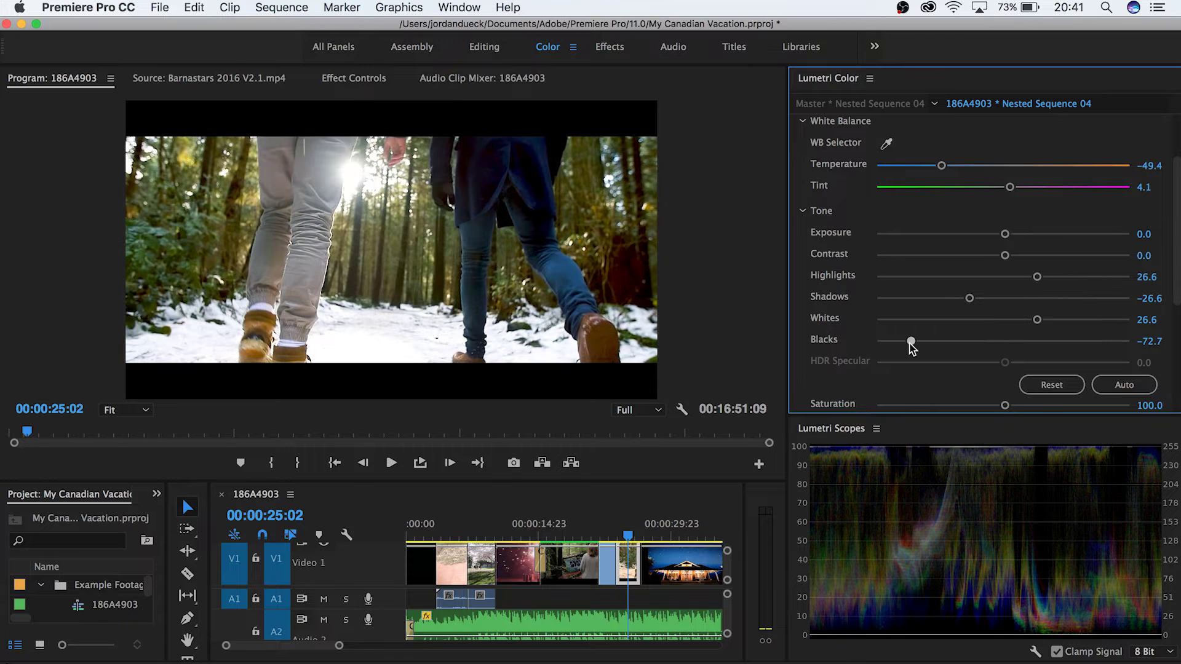
drag(1005, 255, 1029, 256)
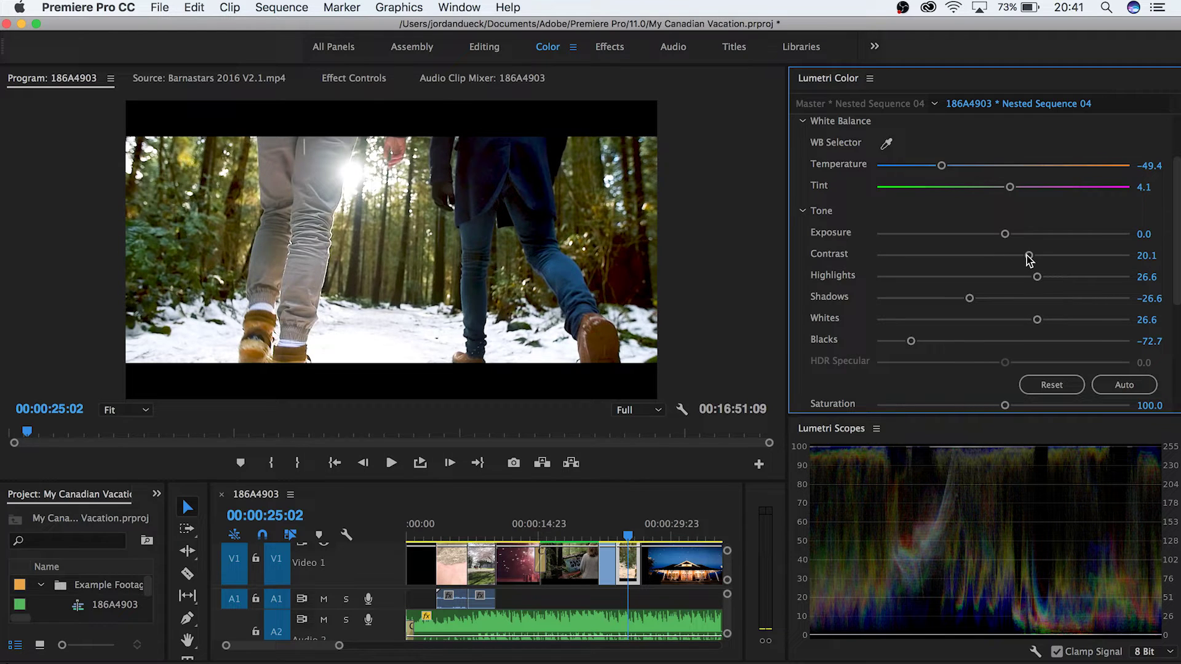
key(super+z)
key(super+z)
key(super+z)
key(super+z)
key(super+z)
key(super+z)
drag(1005, 341, 1054, 342)
mouse_move(1005, 298)
mouse_down()
mouse_move(1047, 300)
mouse_move(1028, 300)
mouse_up()
key(super+z)
key(super+z)
key(super+z)
key(super+z)
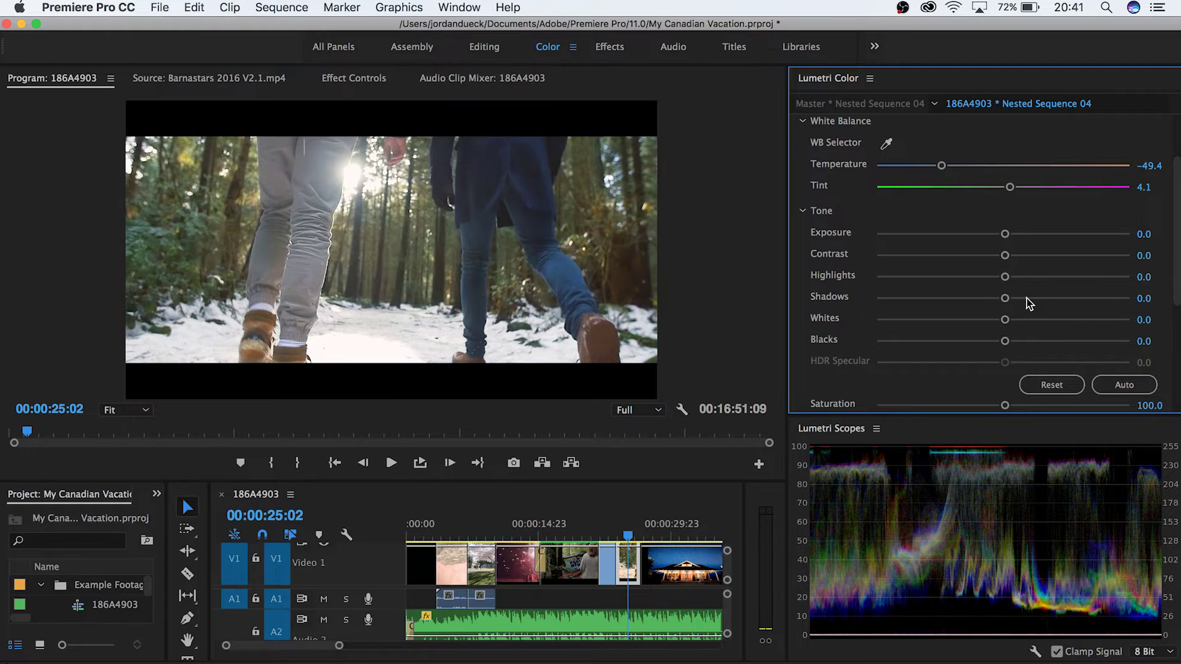
key(space)
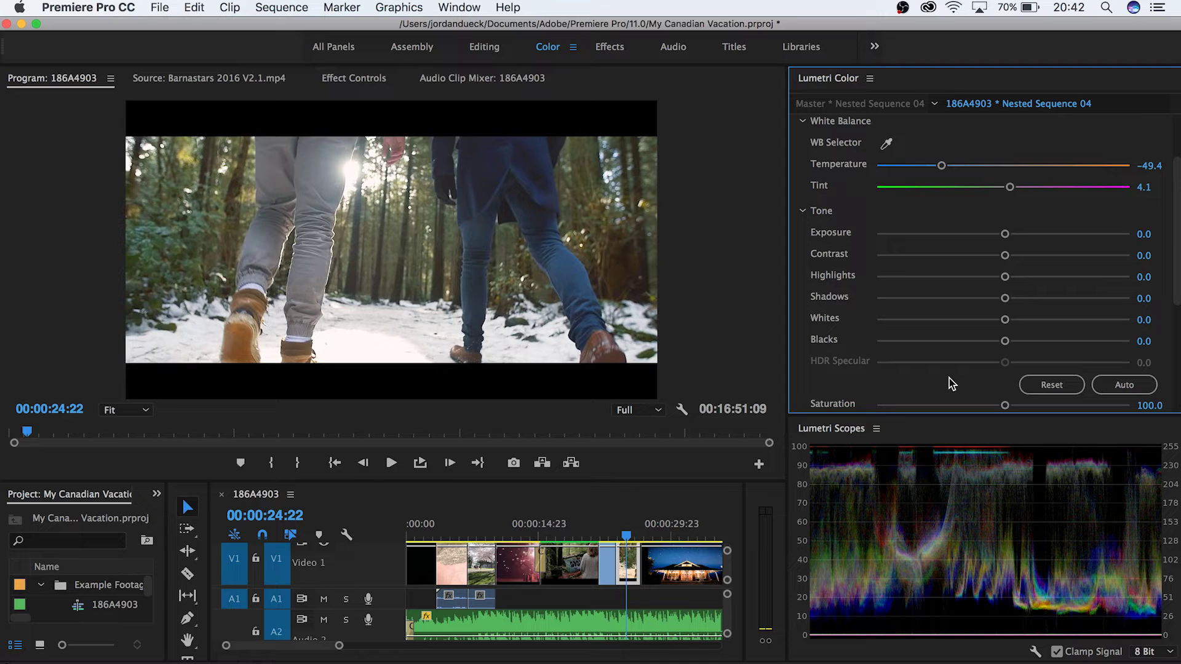
- Browse the Creative looks and apply Kodak 5205 Fuji 3510 to the forest clip
scroll(930, 137, up, 3)
click(930, 137)
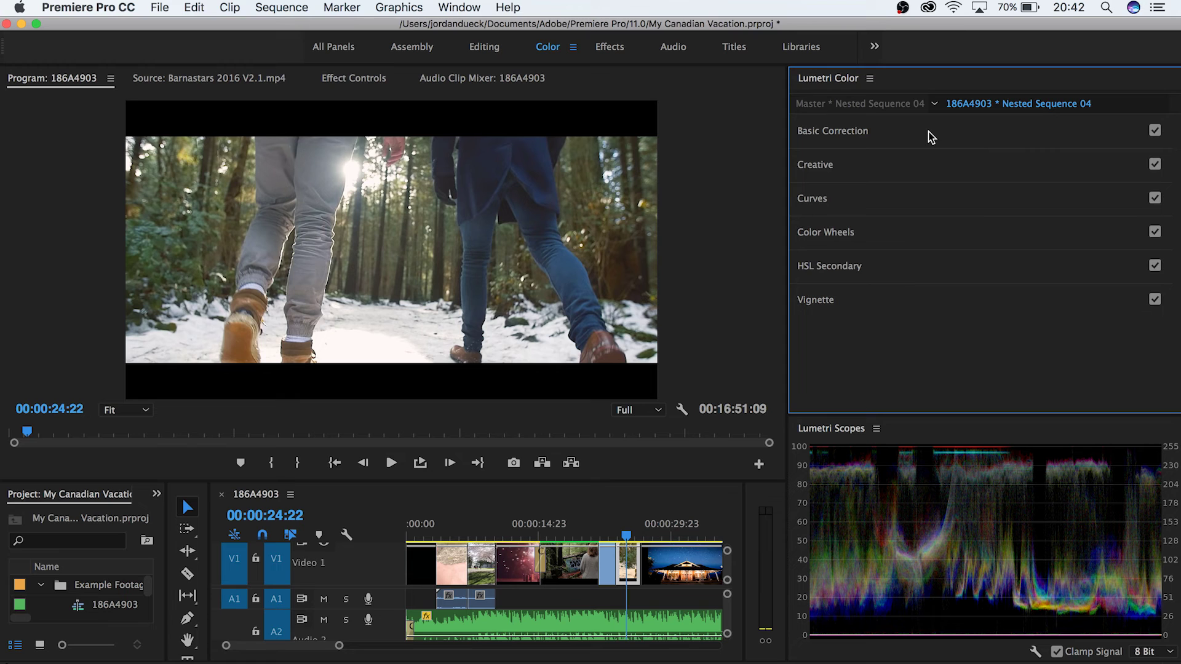
click(915, 166)
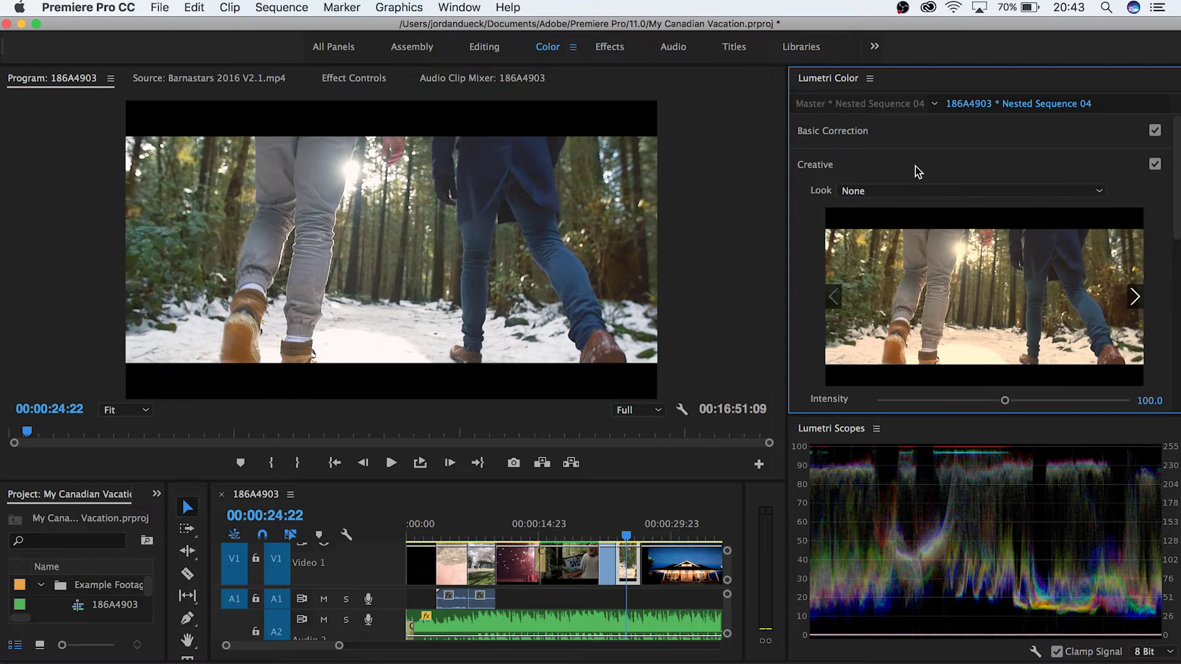
click(1135, 297)
click(1135, 297)
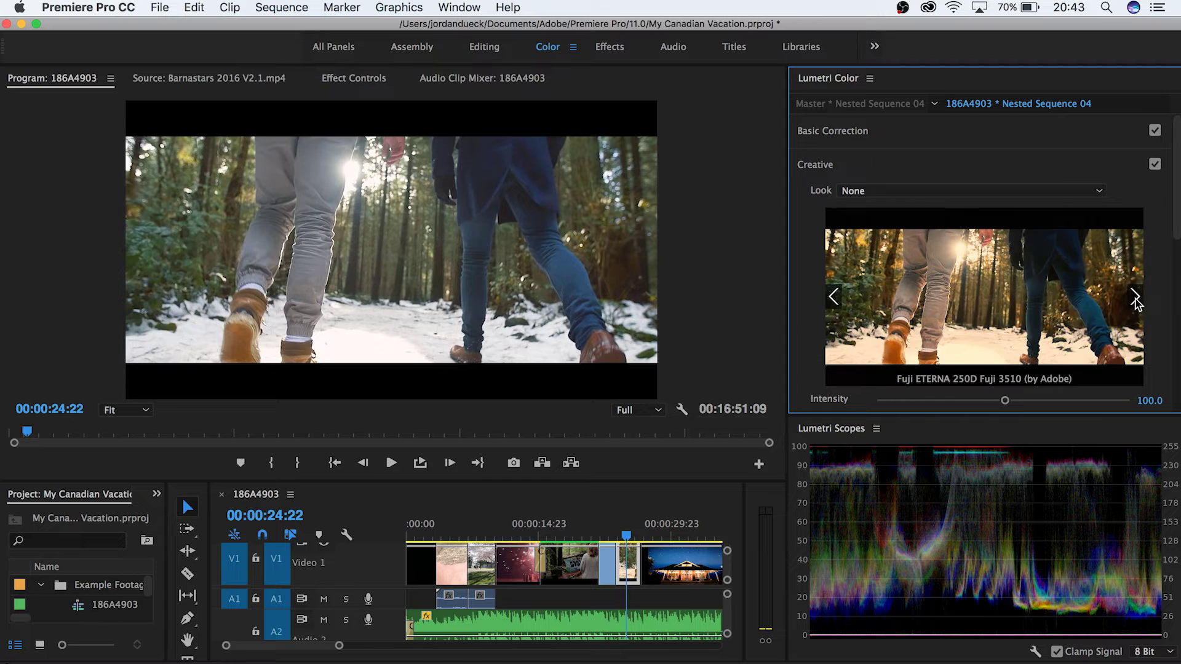
click(1135, 298)
click(1136, 298)
click(1136, 298)
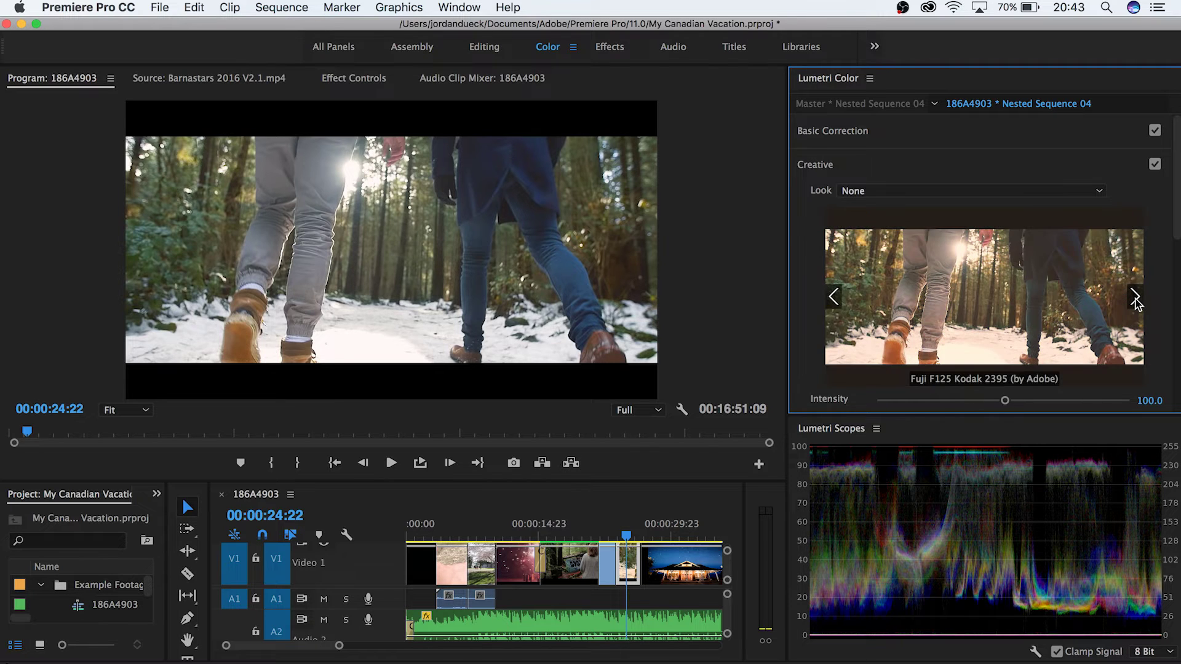
click(1136, 298)
click(1136, 298)
click(1136, 298)
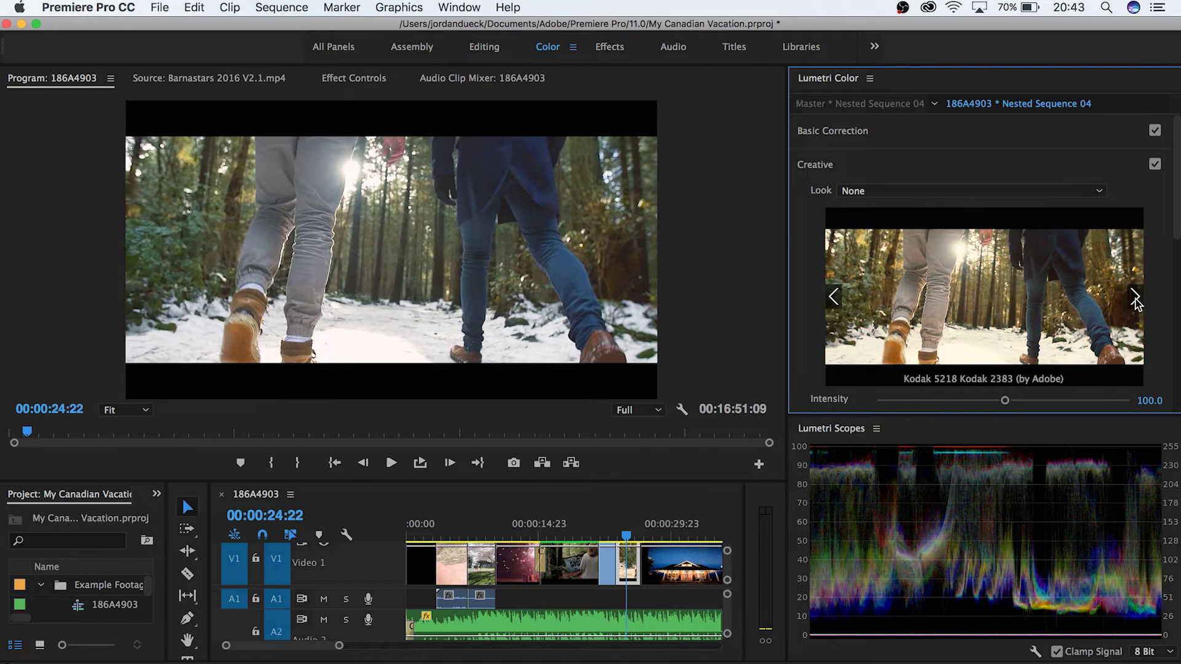
click(834, 297)
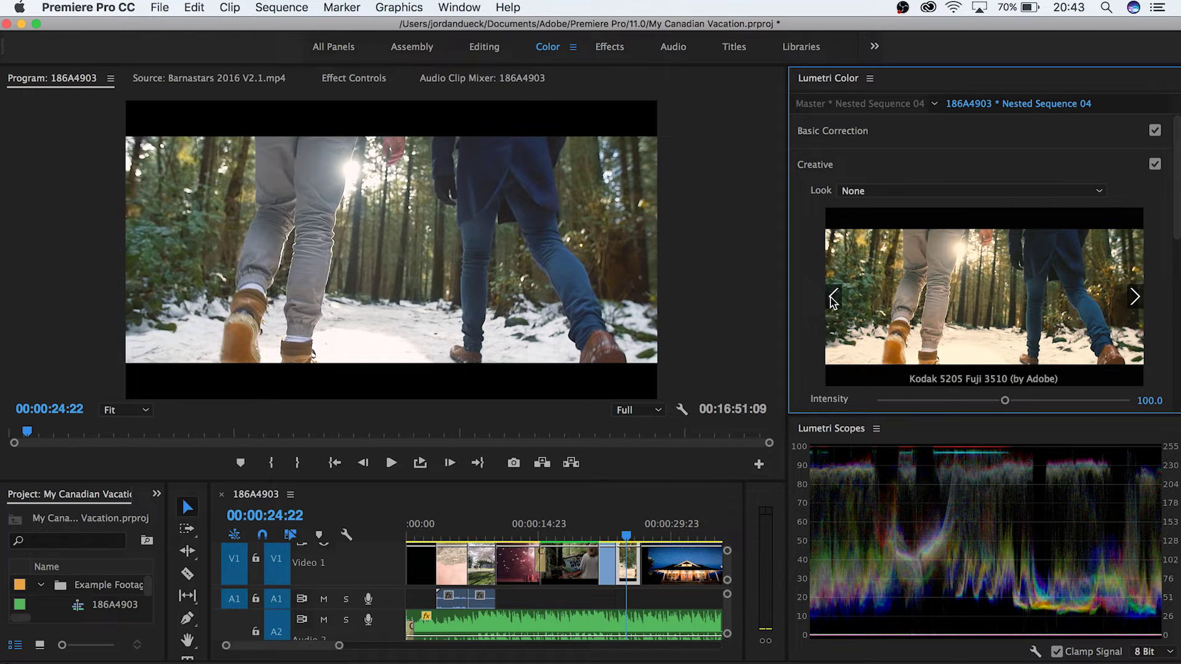
click(981, 304)
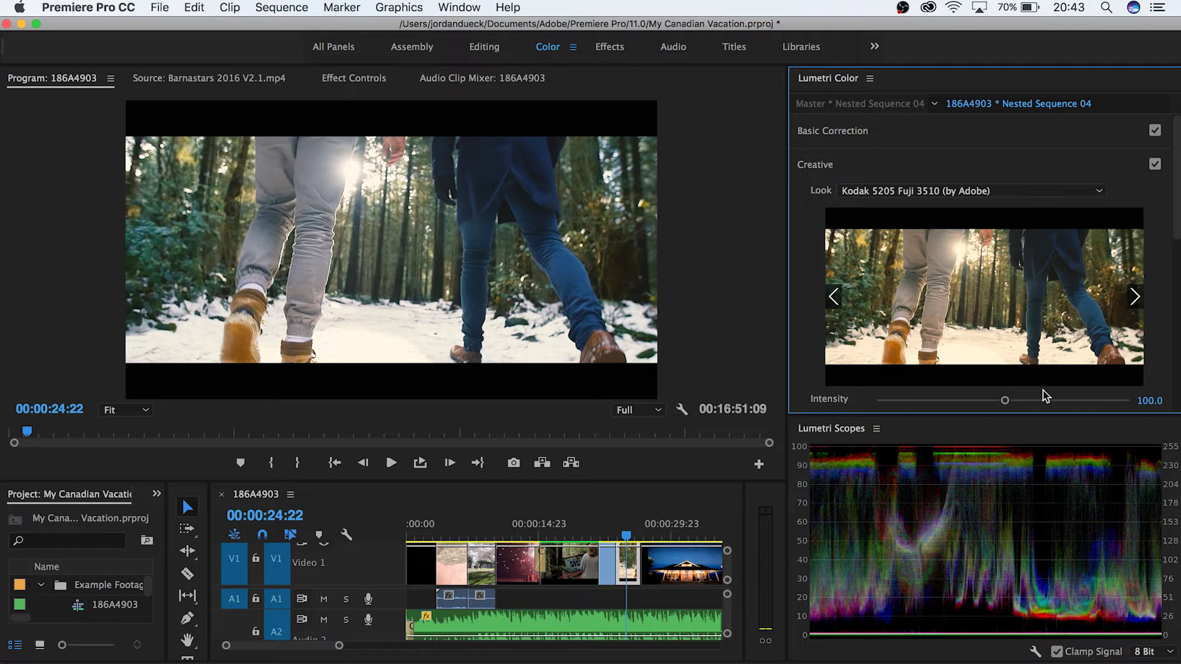
- Set the look Intensity to 82.5, then fine-tune Temperature to -46.1 and Exposure to 0.2
scroll(1044, 403, down, 3)
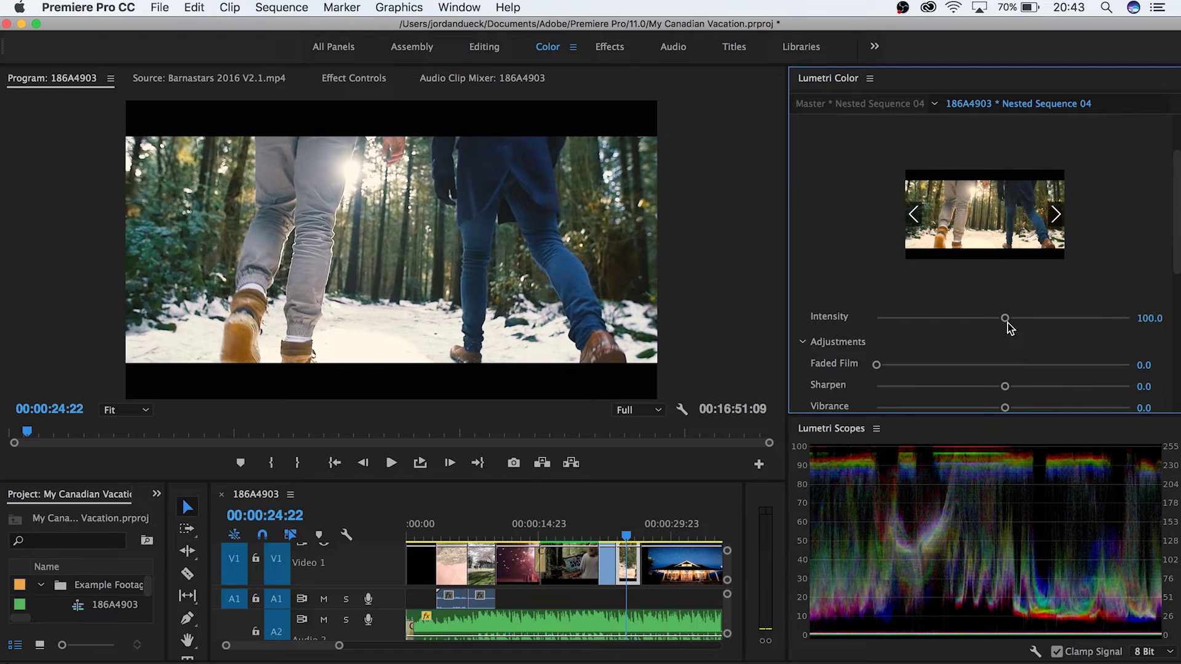
drag(1006, 321, 886, 317)
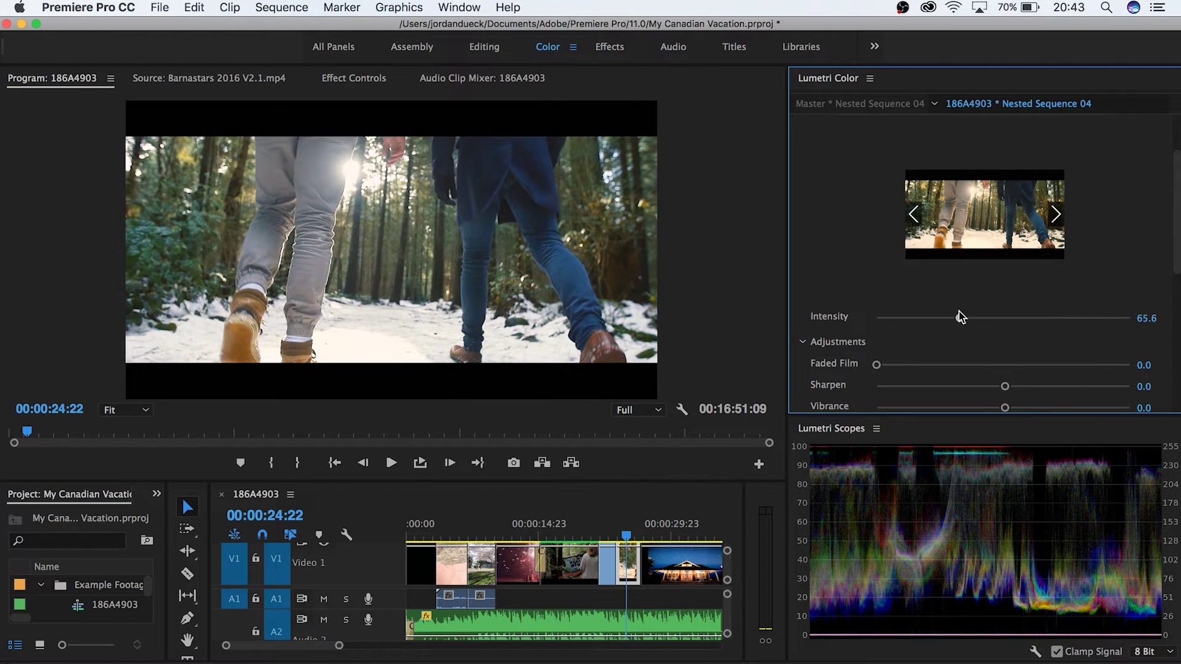
scroll(1009, 277, up, 5)
click(1037, 126)
mouse_move(941, 249)
mouse_down()
mouse_move(979, 249)
mouse_move(946, 250)
mouse_up()
drag(1005, 316, 1005, 319)
click(975, 131)
- Try Faded Film and Sharpen in Creative Adjustments, then reset both to 0
click(877, 171)
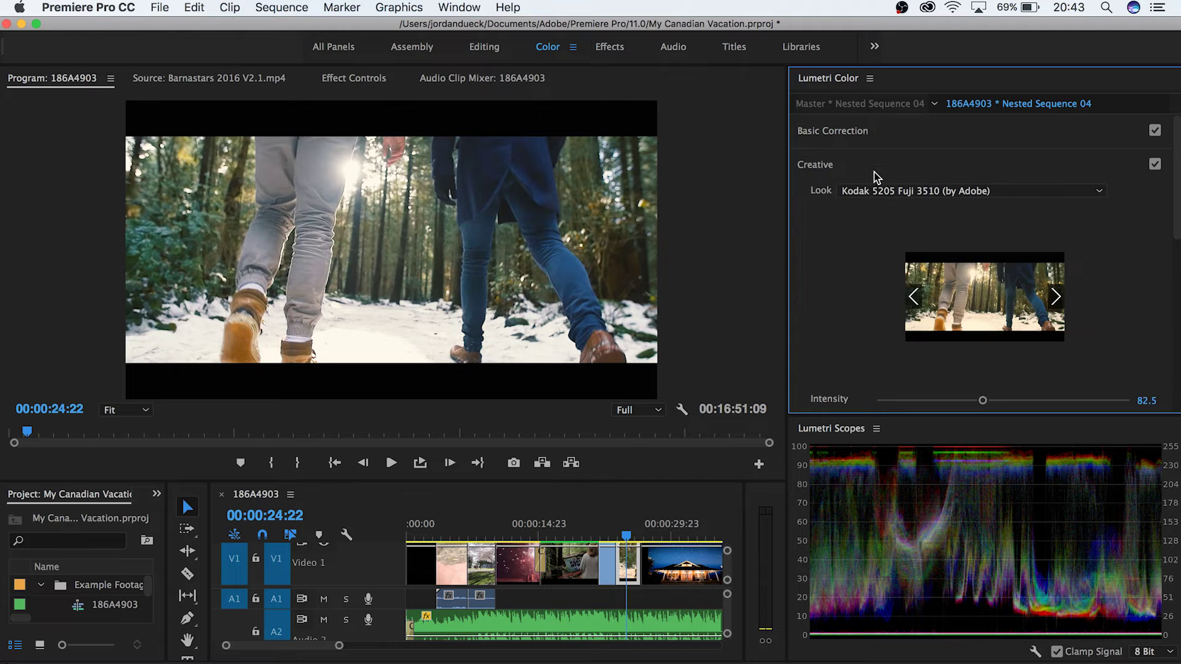
scroll(806, 293, down, 6)
scroll(806, 293, up, 2)
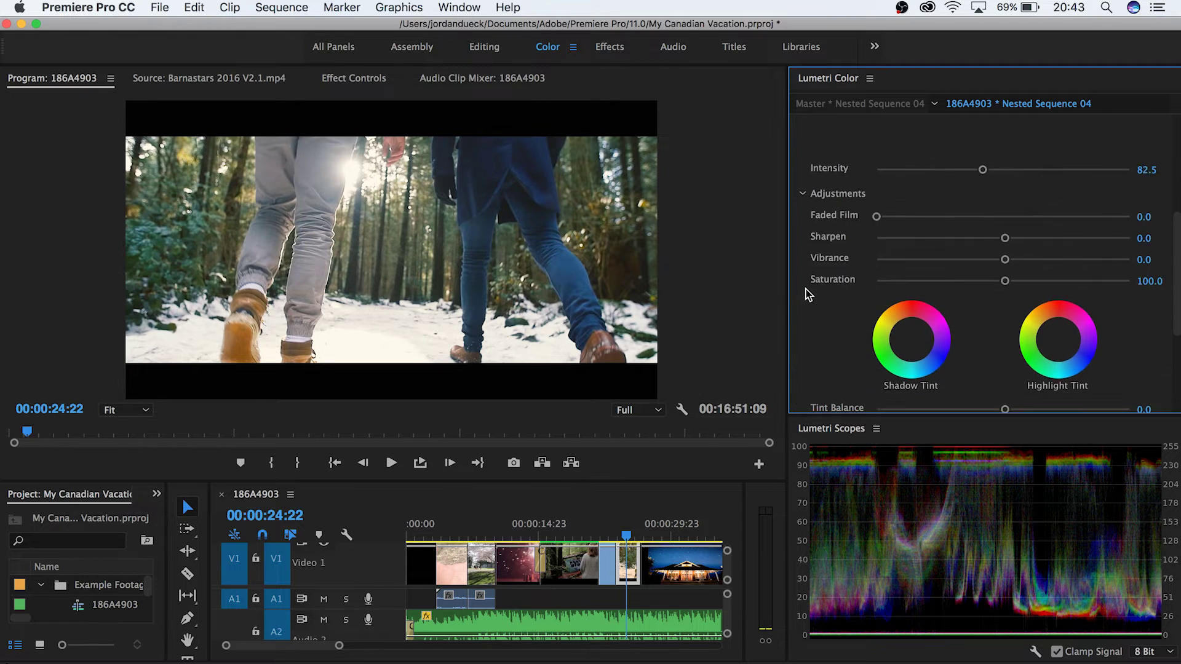
scroll(806, 289, up, 1)
drag(877, 249, 1095, 271)
double_click(1000, 243)
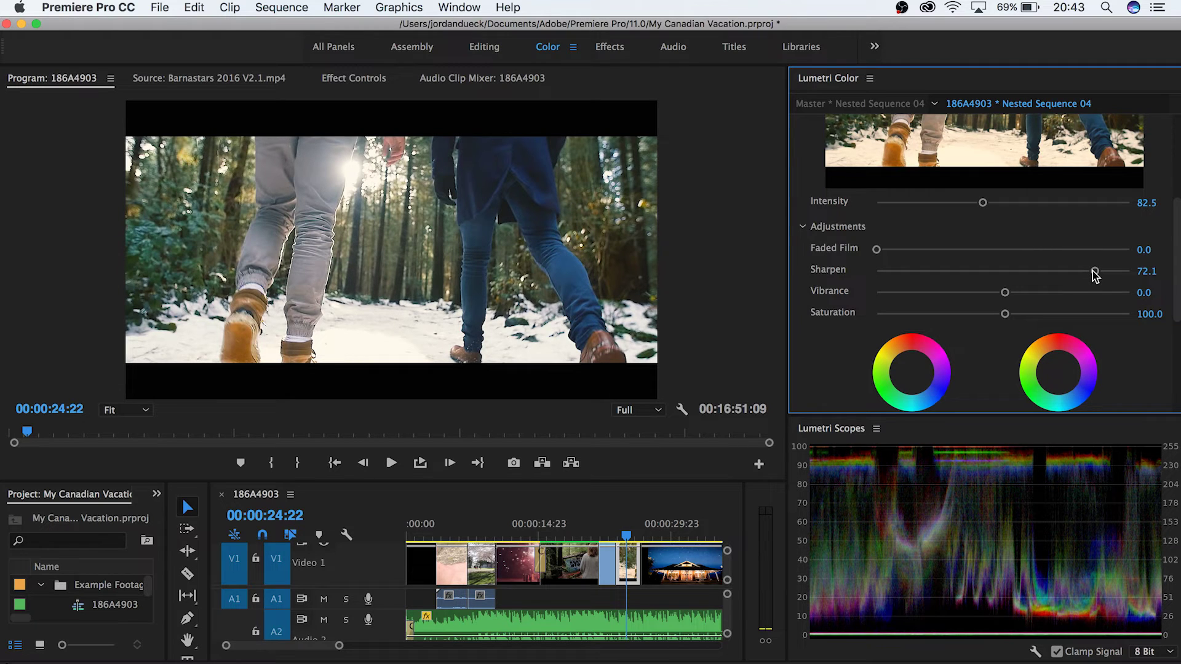
double_click(1095, 272)
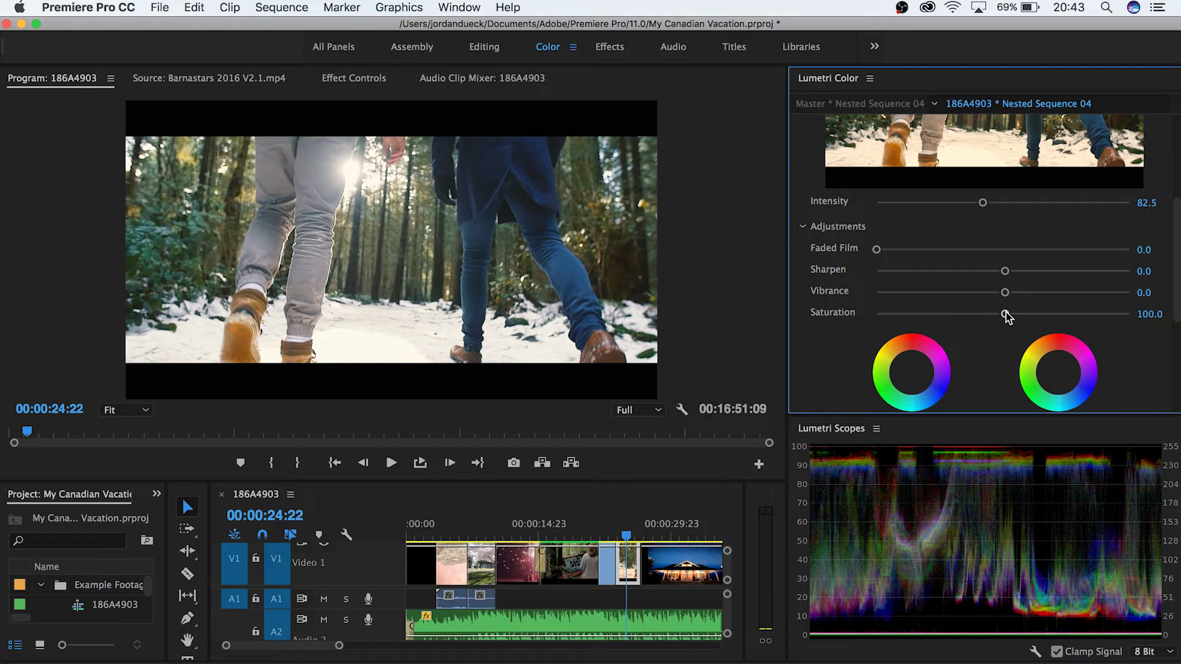
- Trial Saturation at 161 and reset it to 100, then set Vibrance to 24.0
drag(1006, 315, 1082, 315)
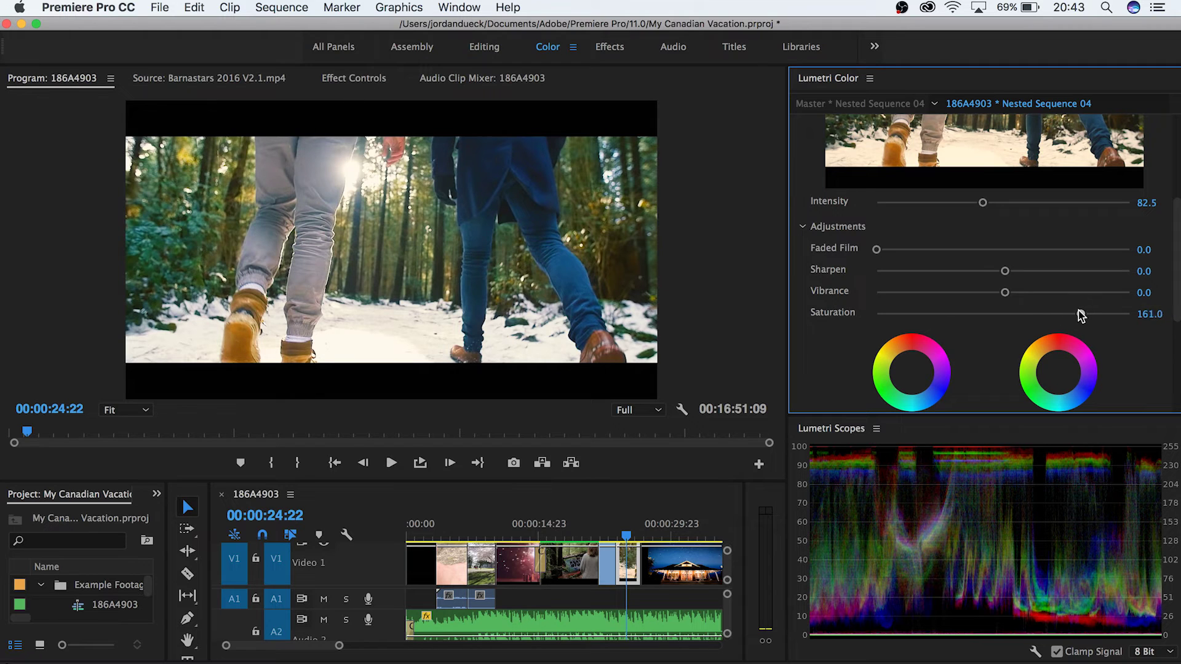
double_click(1091, 315)
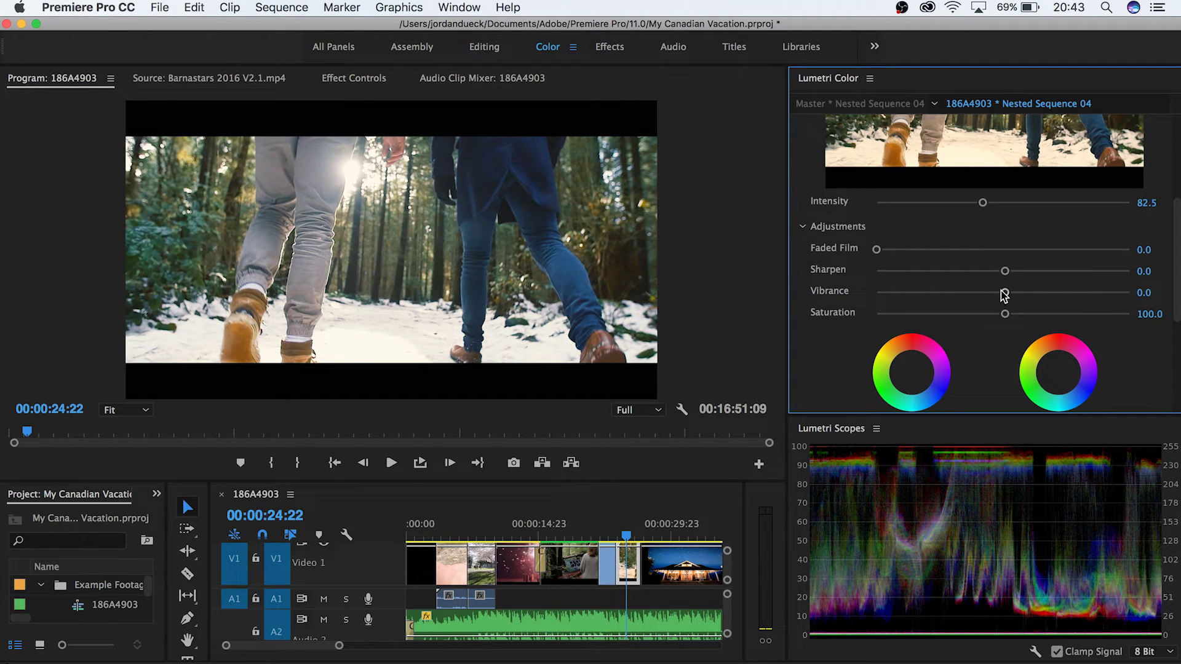
drag(1004, 294, 1087, 296)
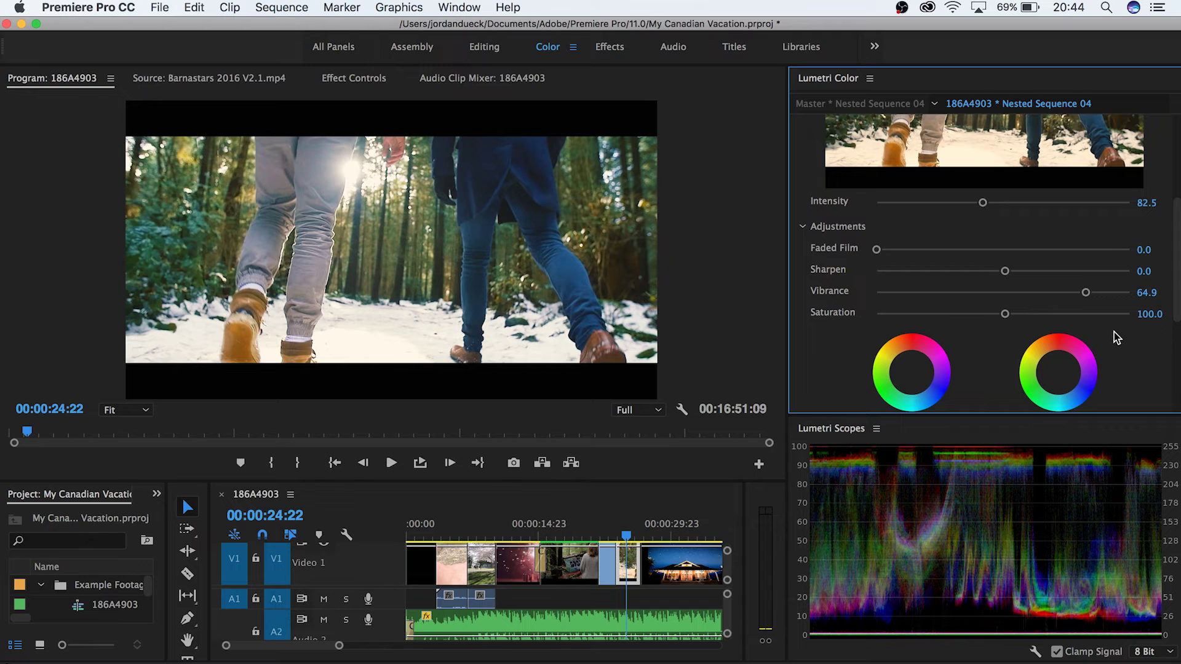
click(1033, 292)
scroll(1119, 356, down, 2)
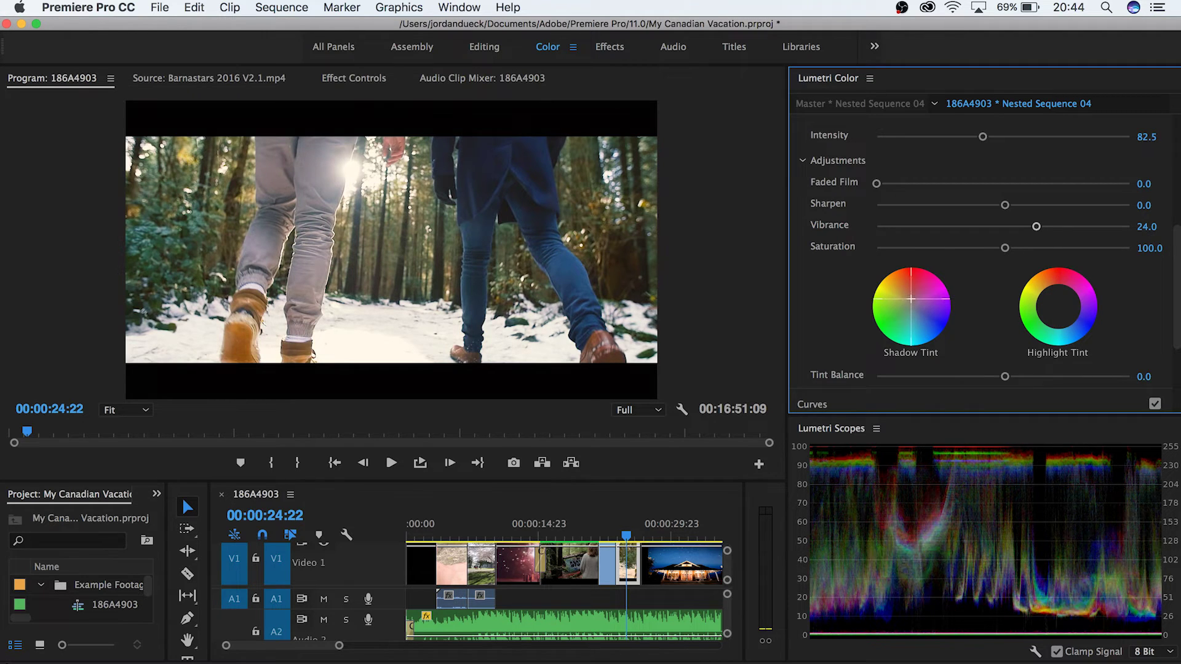
- Push the Shadow Tint toward pink and Highlight Tint toward cyan, keeping Tint Balance at 0
drag(911, 299, 919, 285)
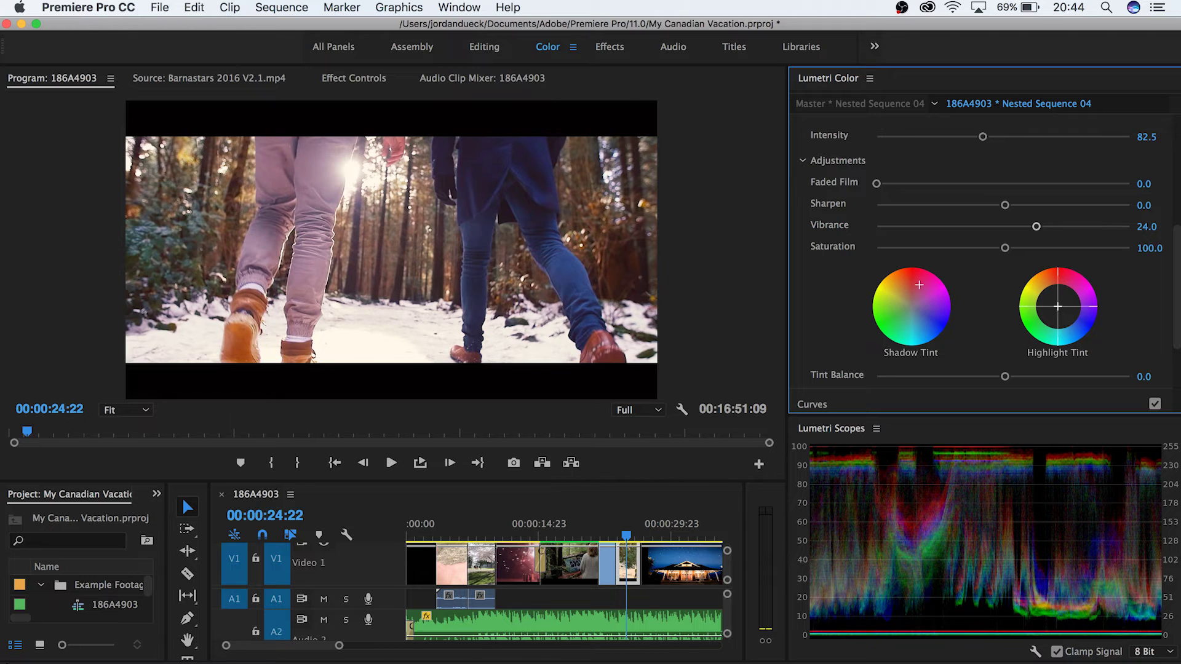
drag(1058, 306, 1061, 331)
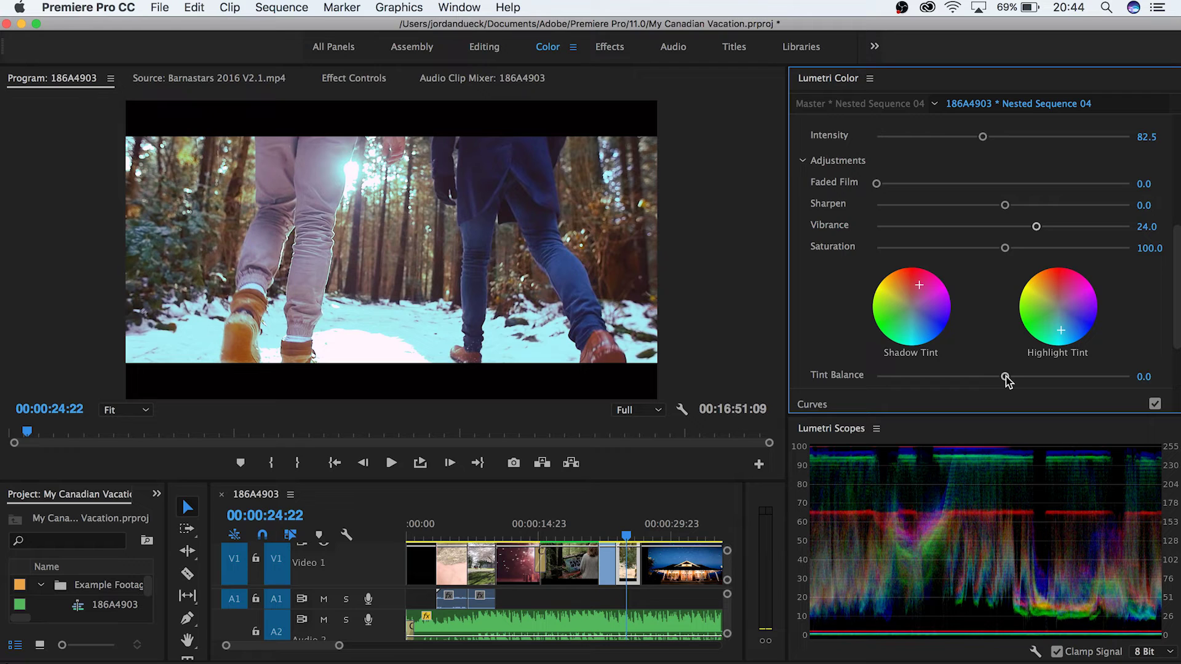
drag(1006, 377, 1128, 376)
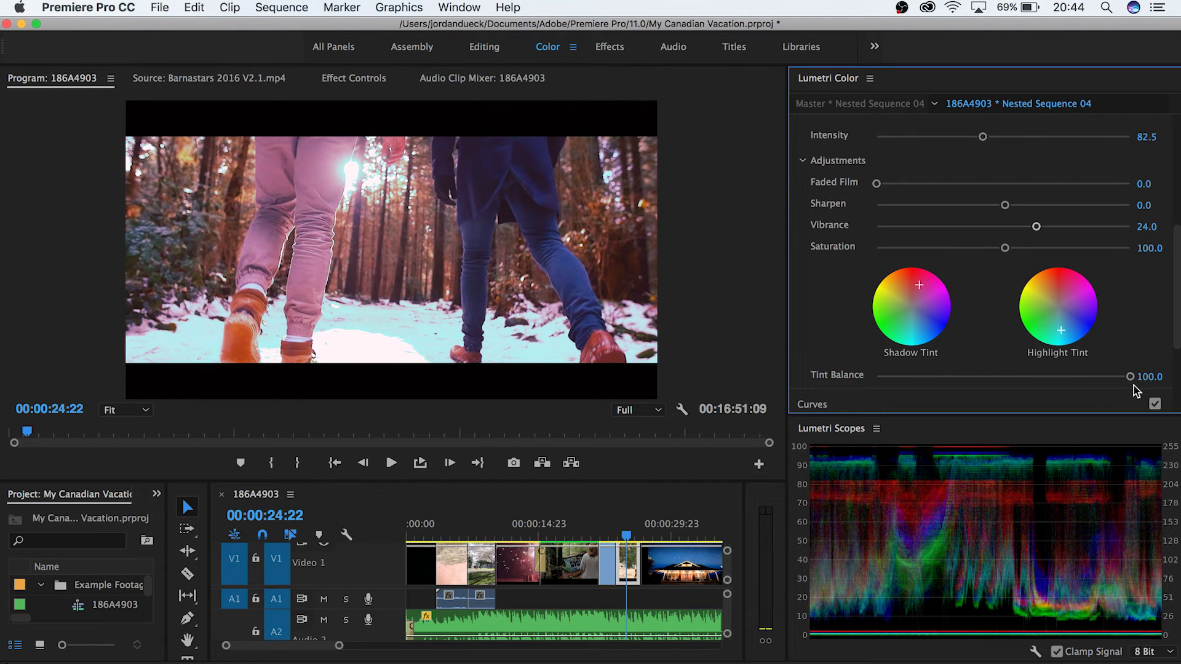
double_click(1128, 376)
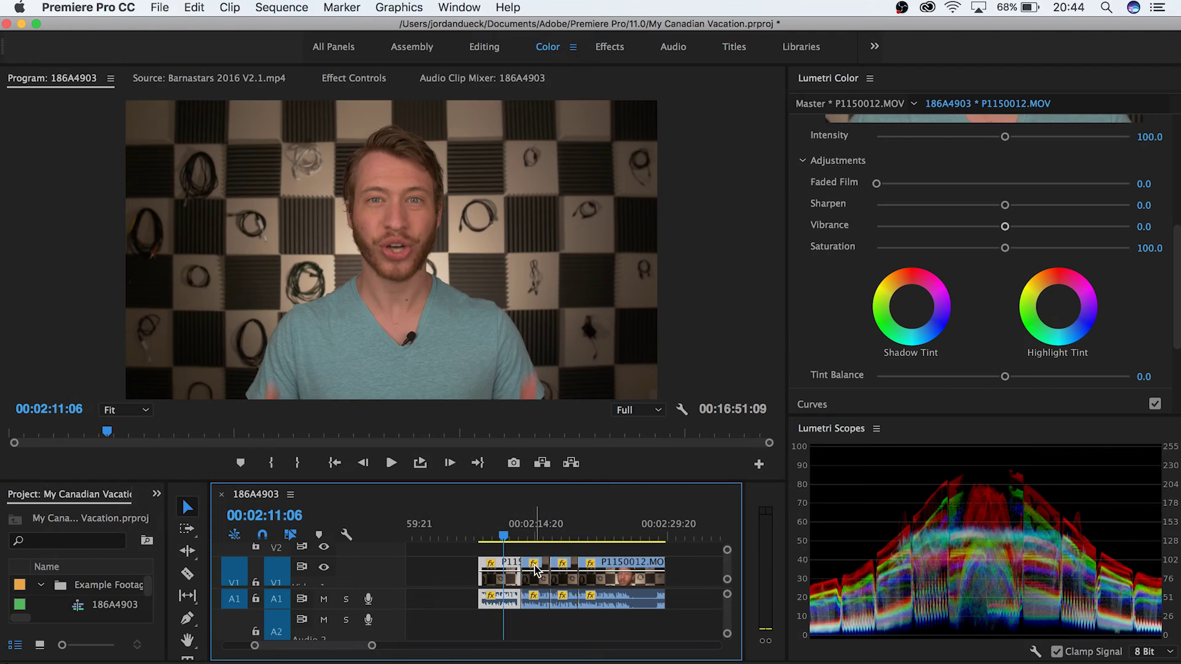
- On P1150012.MOV set Highlights 23.4, Shadows -18.2, Whites 16.9 and Blacks -27.3 in Basic Correction
mouse_move(504, 534)
mouse_down()
mouse_move(556, 534)
mouse_move(489, 534)
mouse_up()
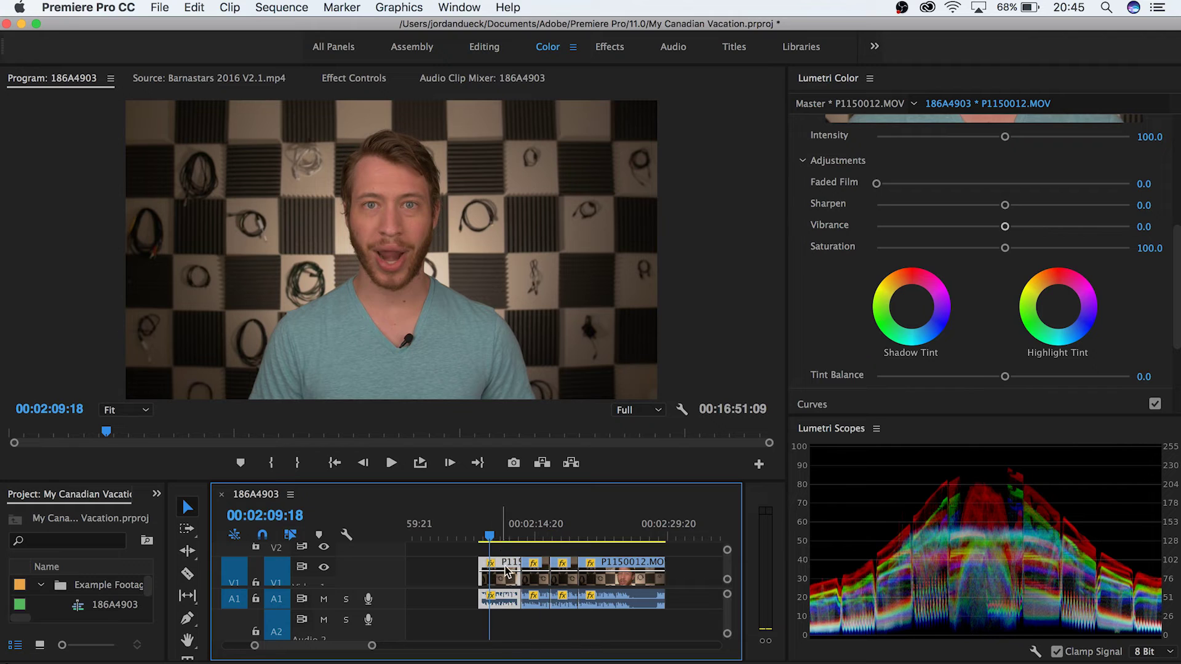
scroll(810, 298, up, 5)
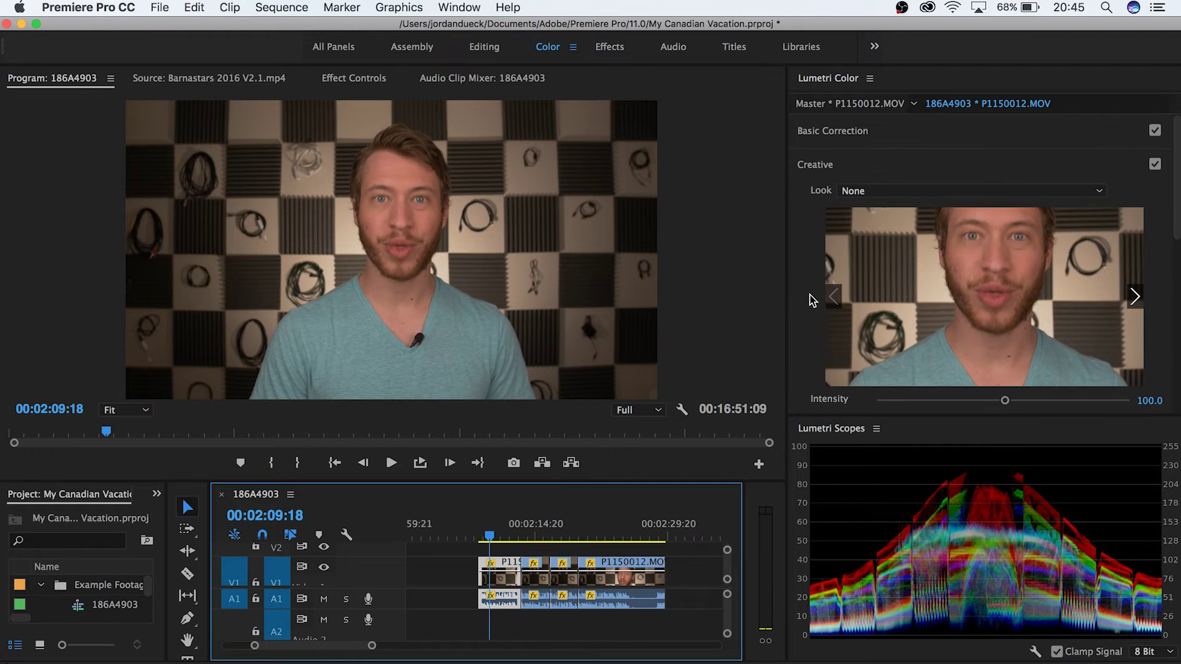
click(1007, 147)
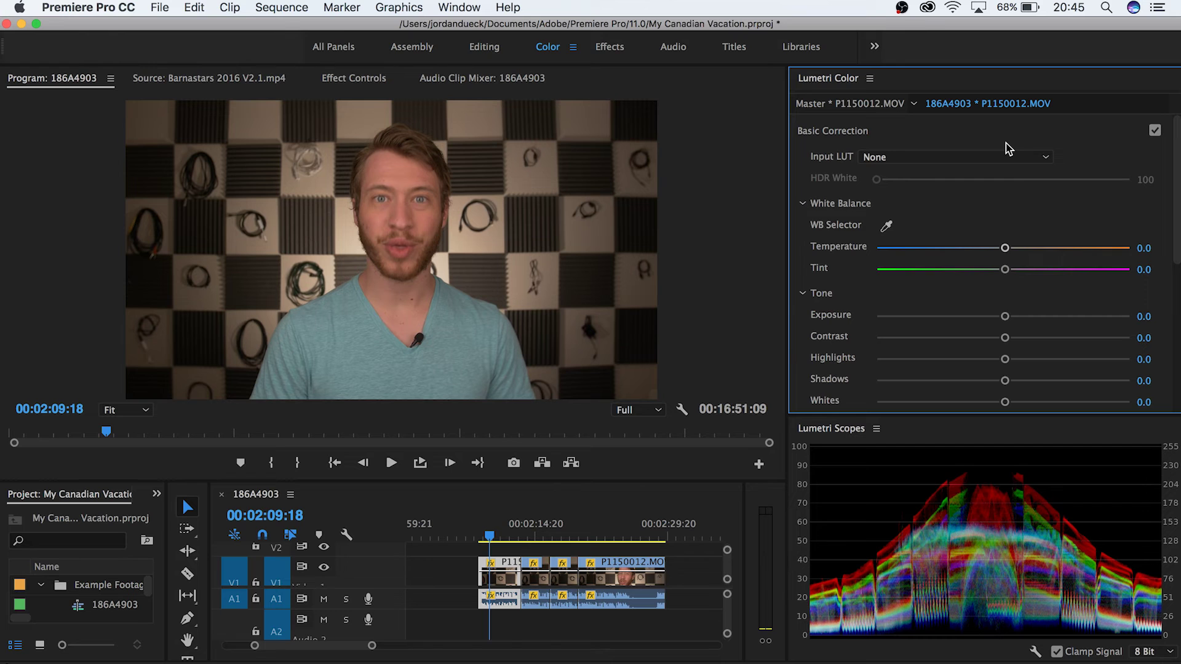
drag(1005, 248, 965, 248)
scroll(984, 307, down, 1)
drag(1005, 316, 981, 314)
drag(1005, 336, 1025, 337)
drag(1005, 358, 969, 358)
drag(1005, 293, 1033, 293)
- Dial Temperature to -34.4, Tint to -8.4 and Exposure to 1.1
drag(1034, 250, 1024, 251)
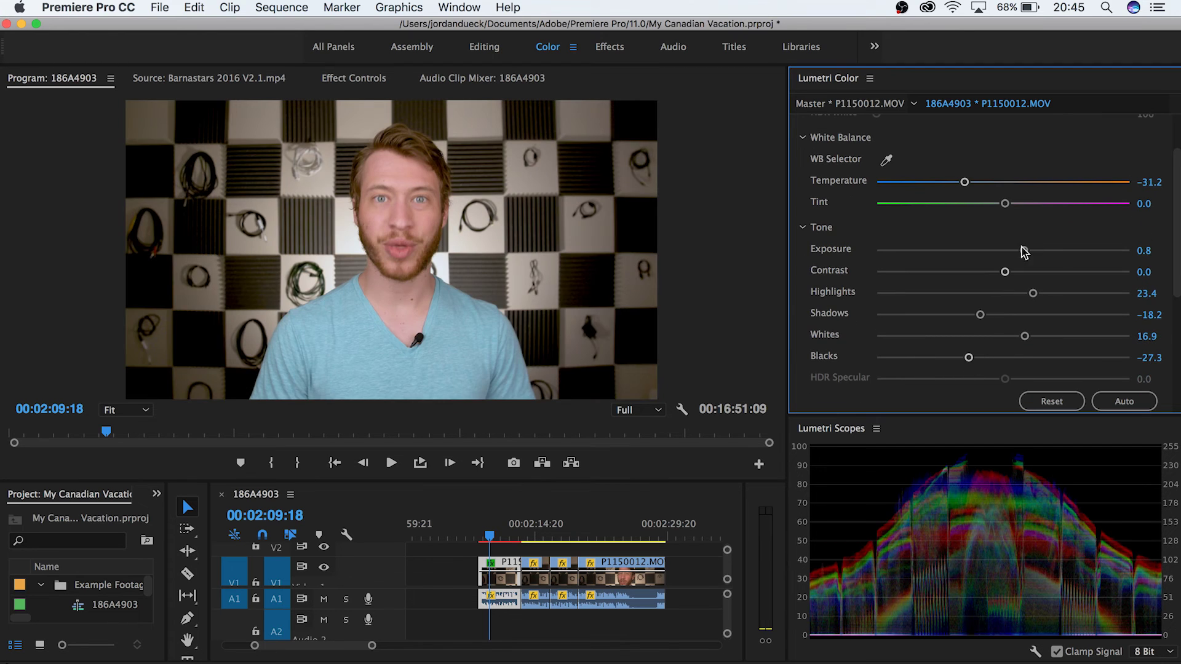
drag(964, 182, 987, 182)
drag(1005, 204, 992, 204)
drag(1024, 251, 1031, 250)
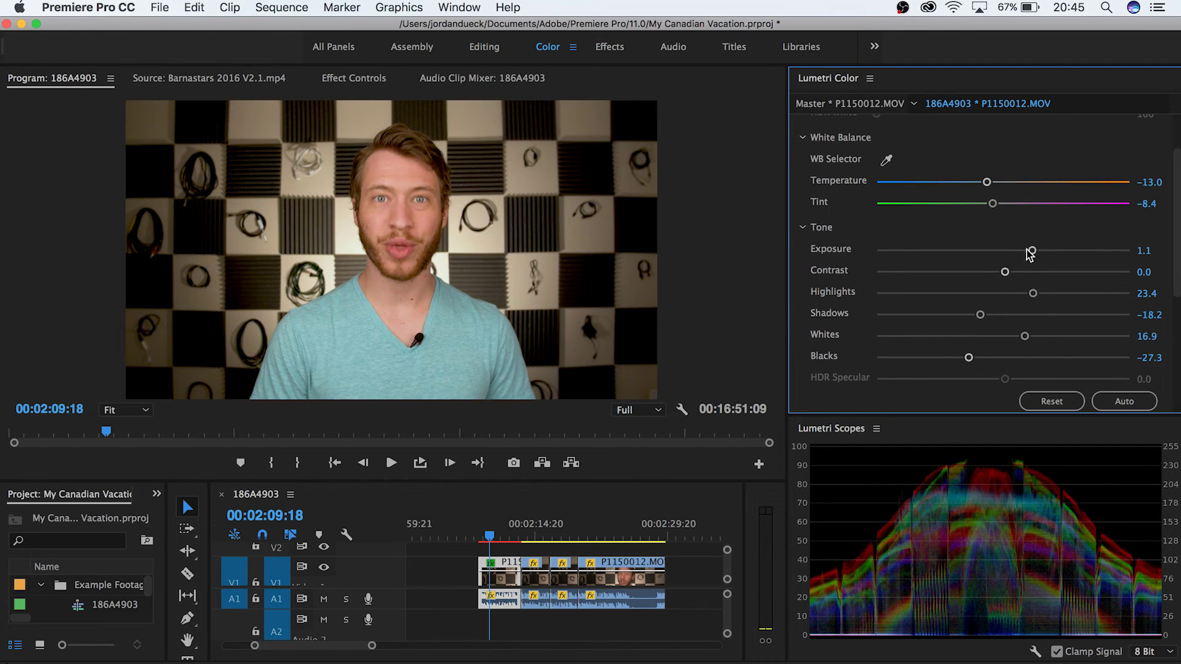
drag(986, 182, 959, 182)
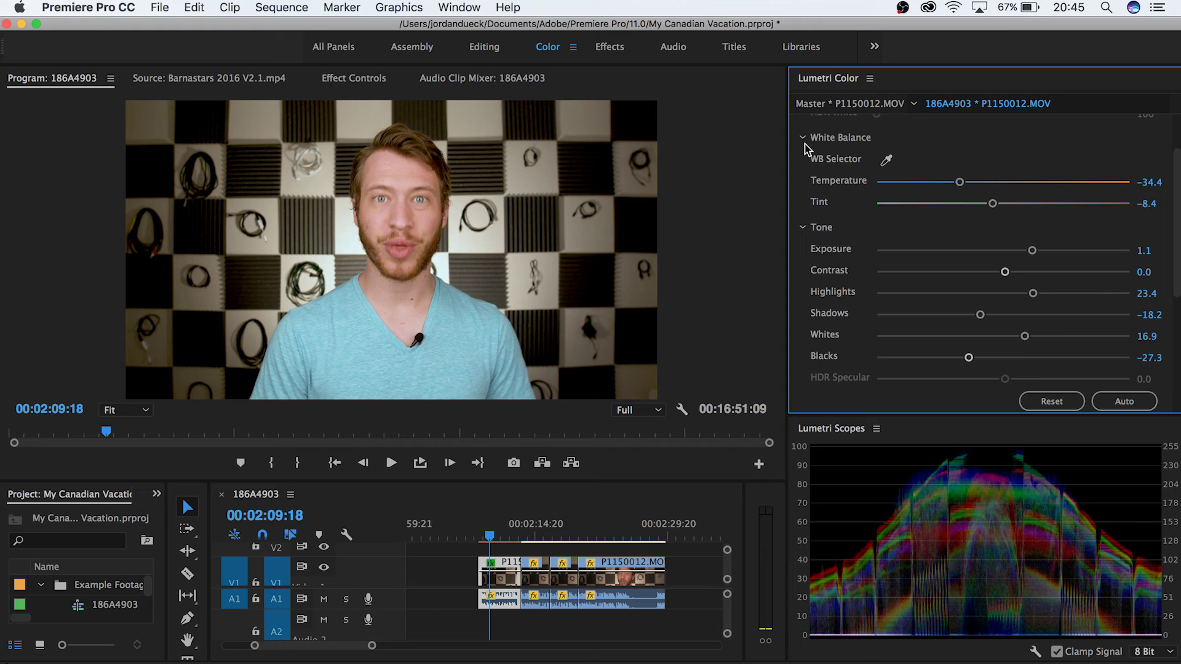
- Copy the Lumetri Color effect from P1150012.MOV in Effect Controls
click(339, 80)
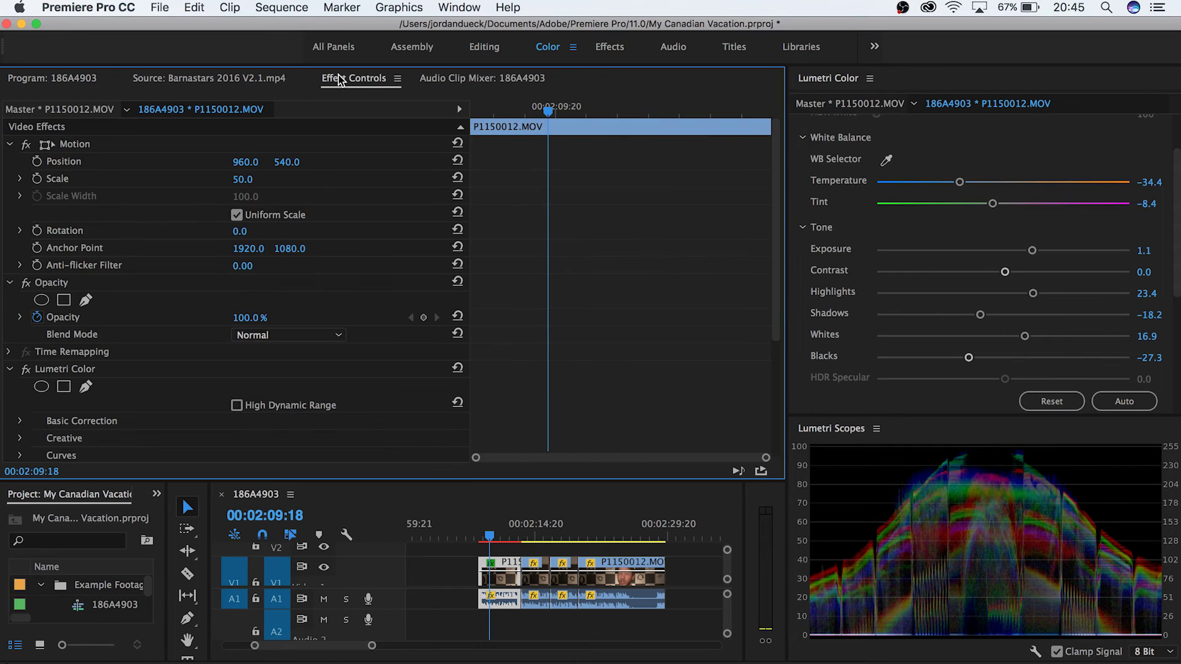
scroll(577, 239, down, 3)
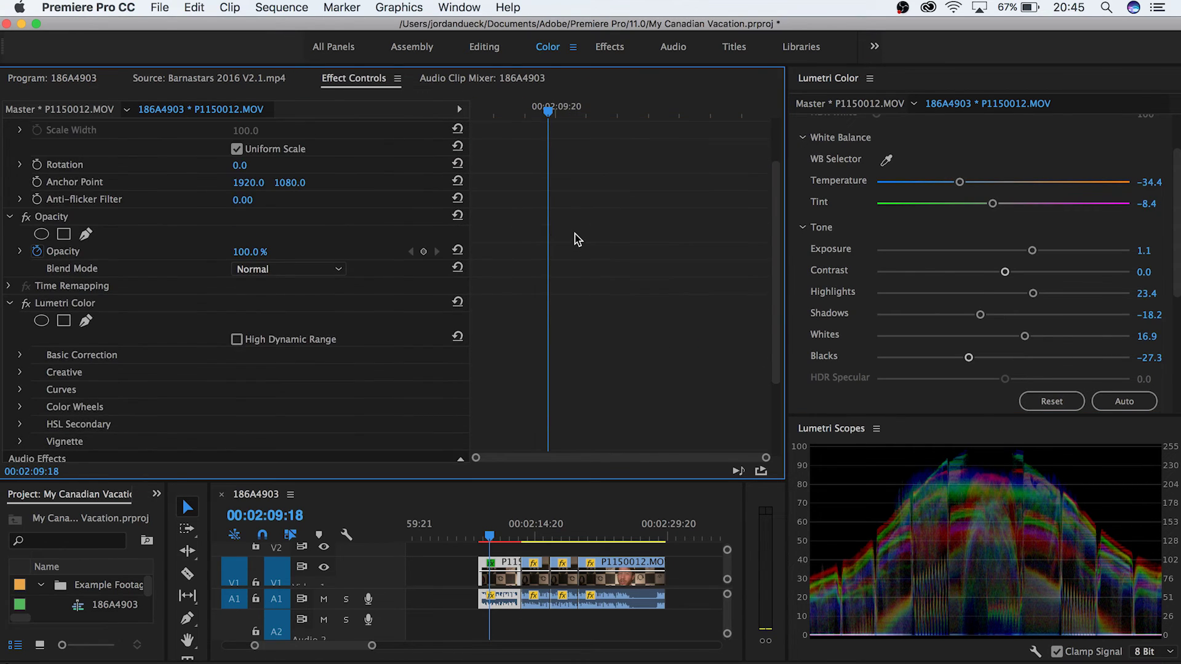
click(83, 307)
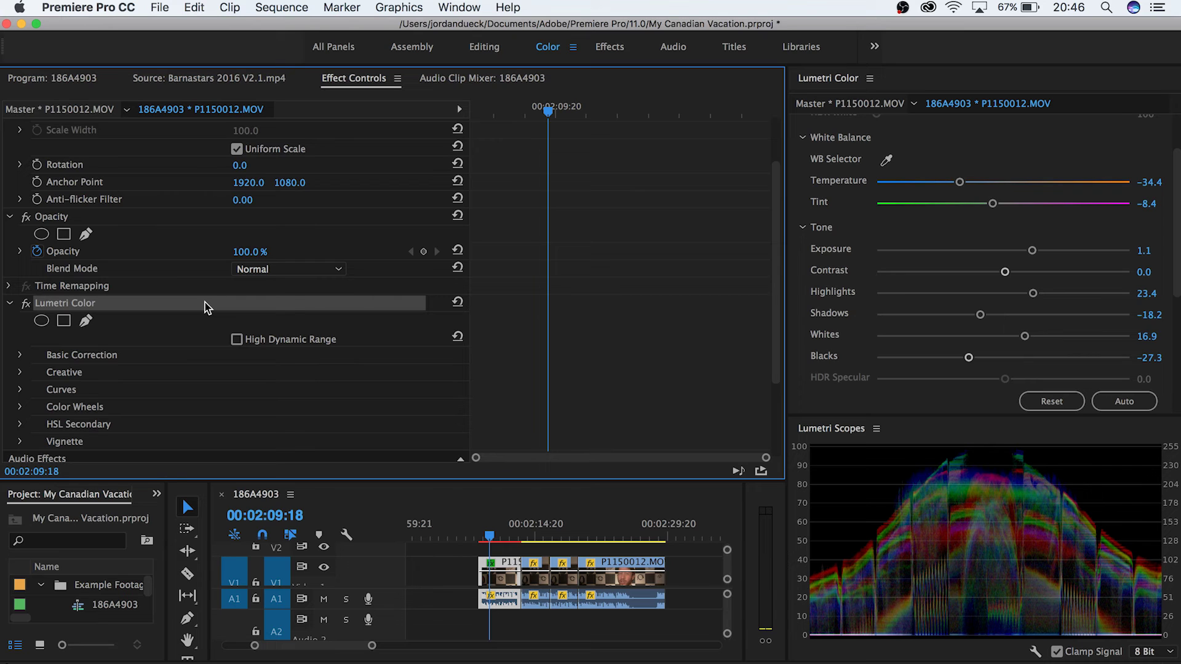
click(72, 81)
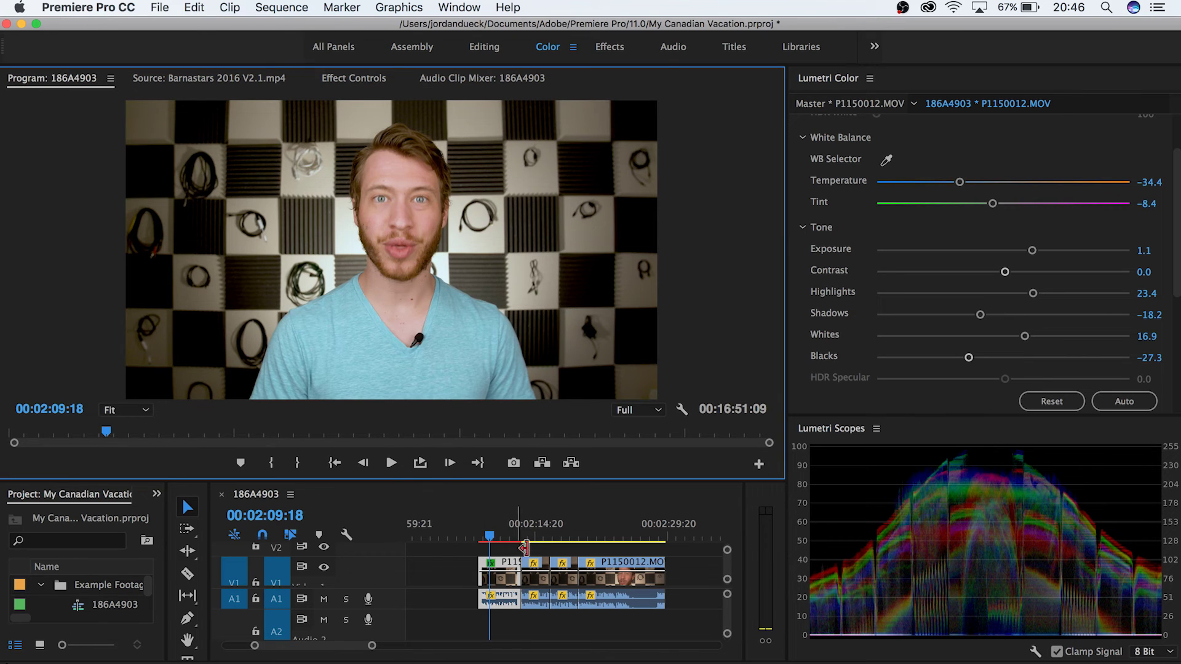
click(537, 575)
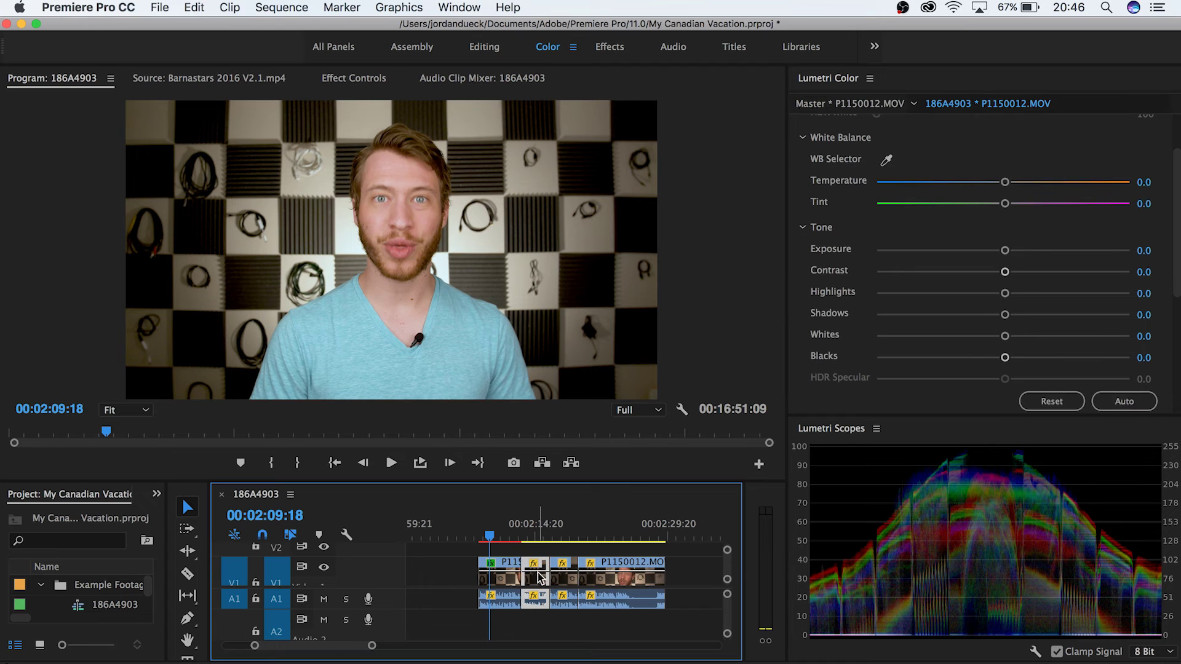
key(super+alt+v)
key(super+z)
- Paste the grade onto the three remaining talking-head clips and check two of them
drag(532, 549, 675, 580)
key(super+alt+v)
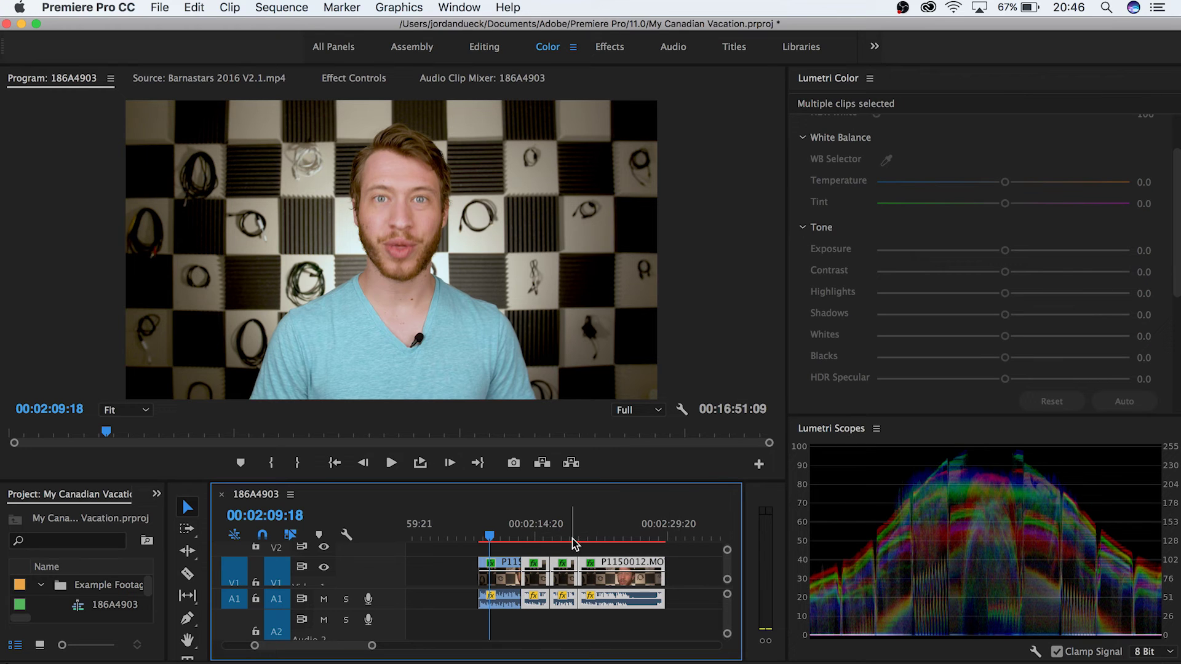
click(565, 532)
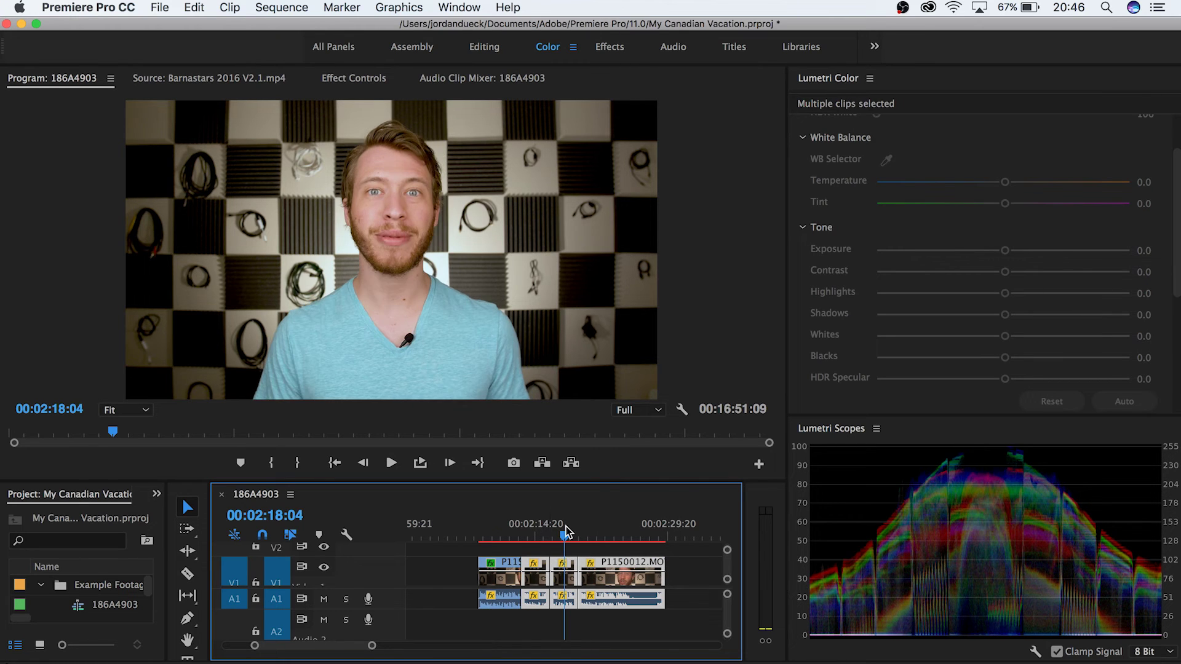
click(613, 536)
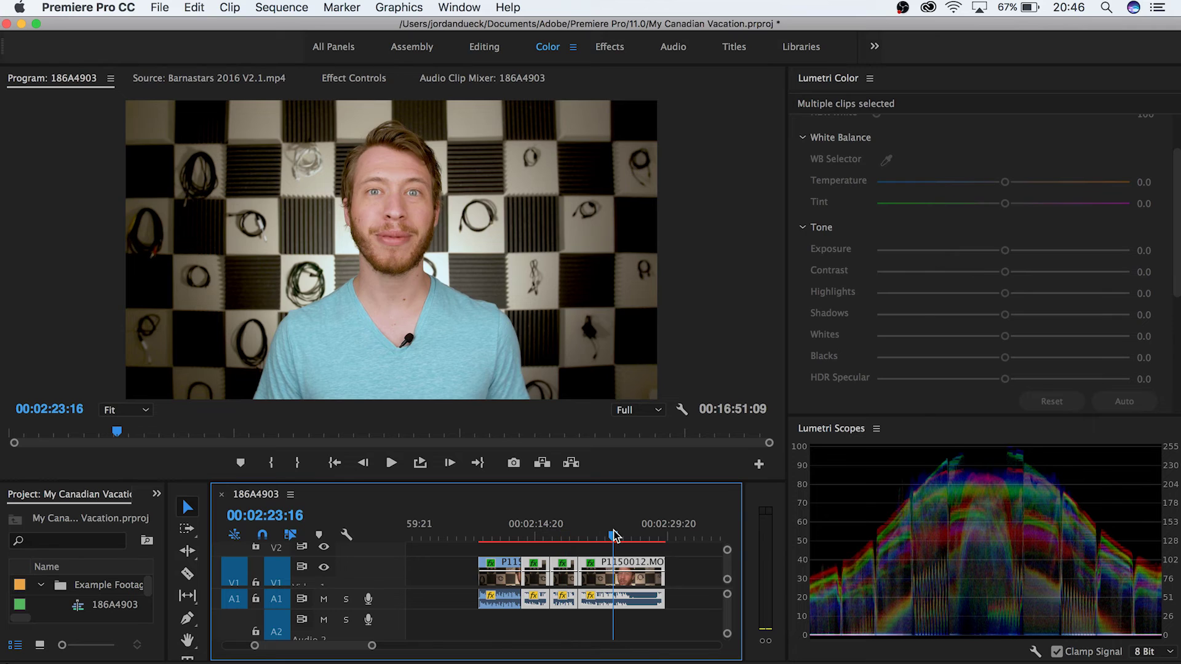
- Deselect the clips, enlarge the Project panel and sort its items by name
click(689, 571)
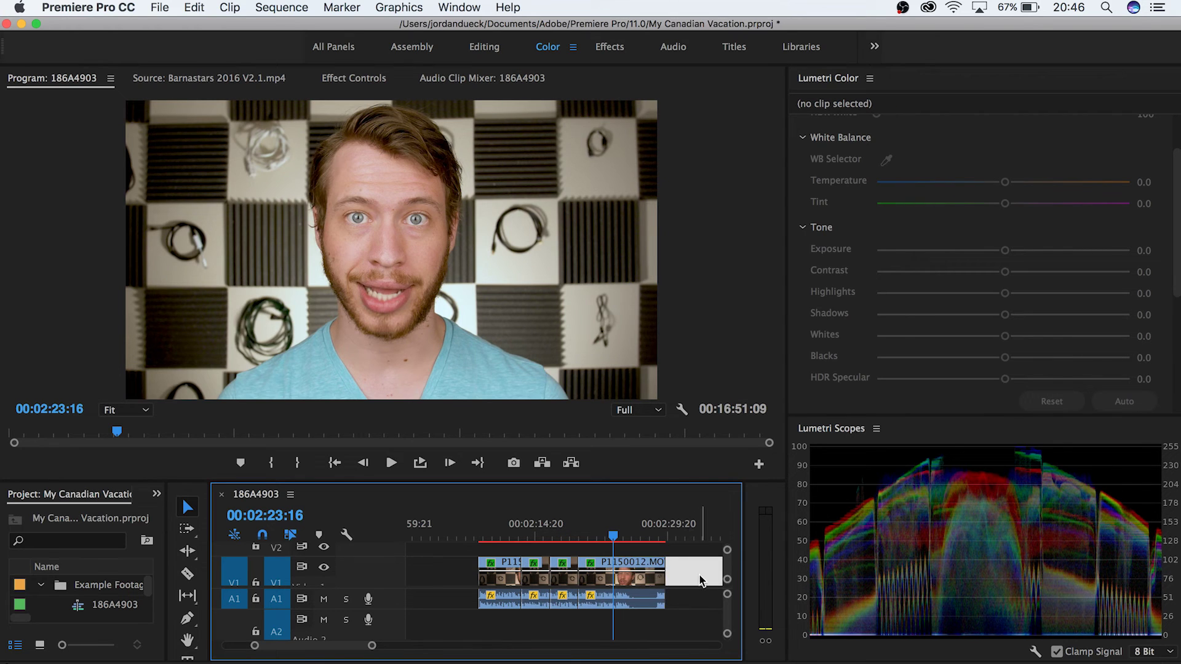
scroll(701, 580, up, 2)
scroll(700, 580, down, 1)
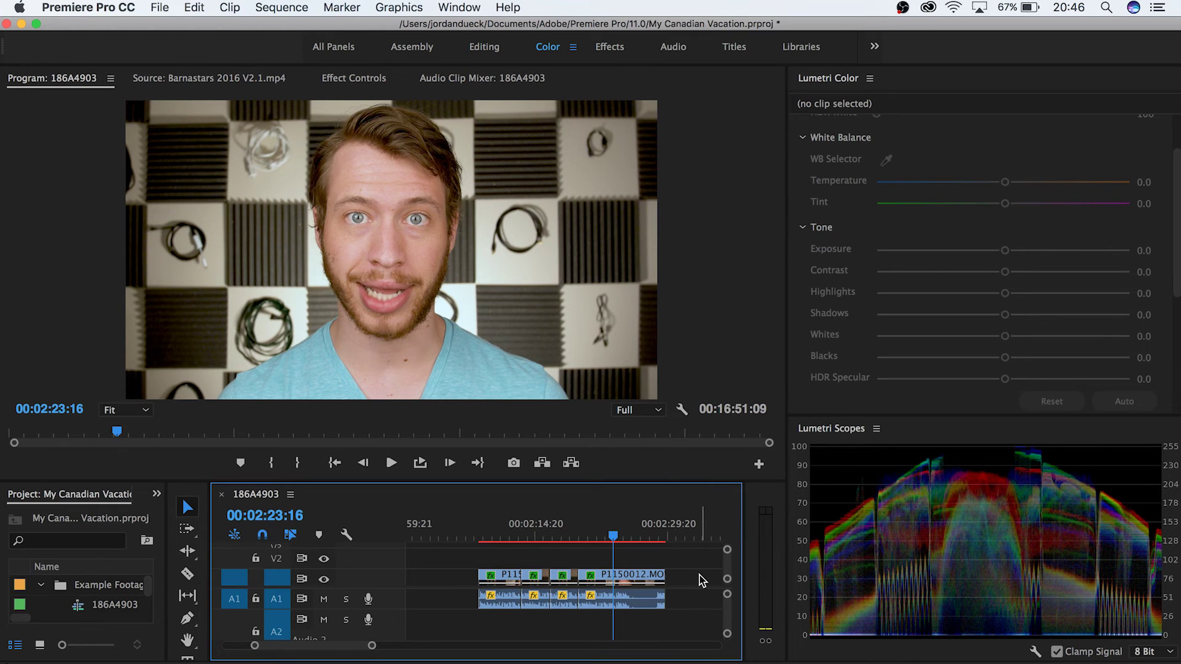
drag(169, 505, 202, 424)
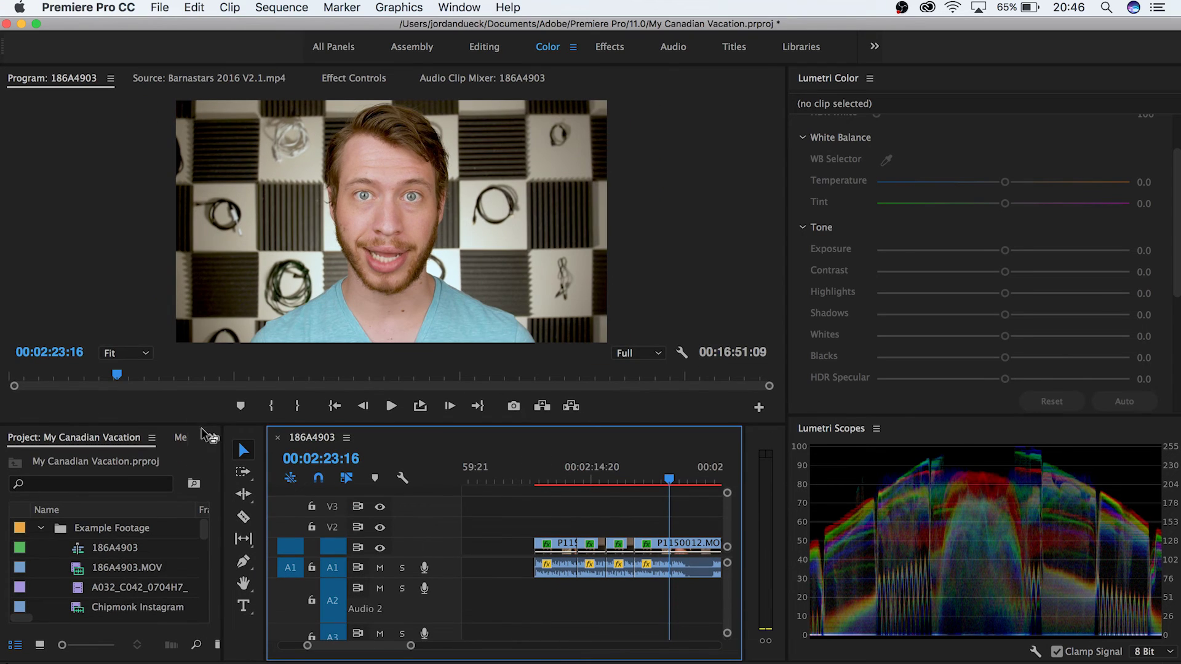
click(171, 512)
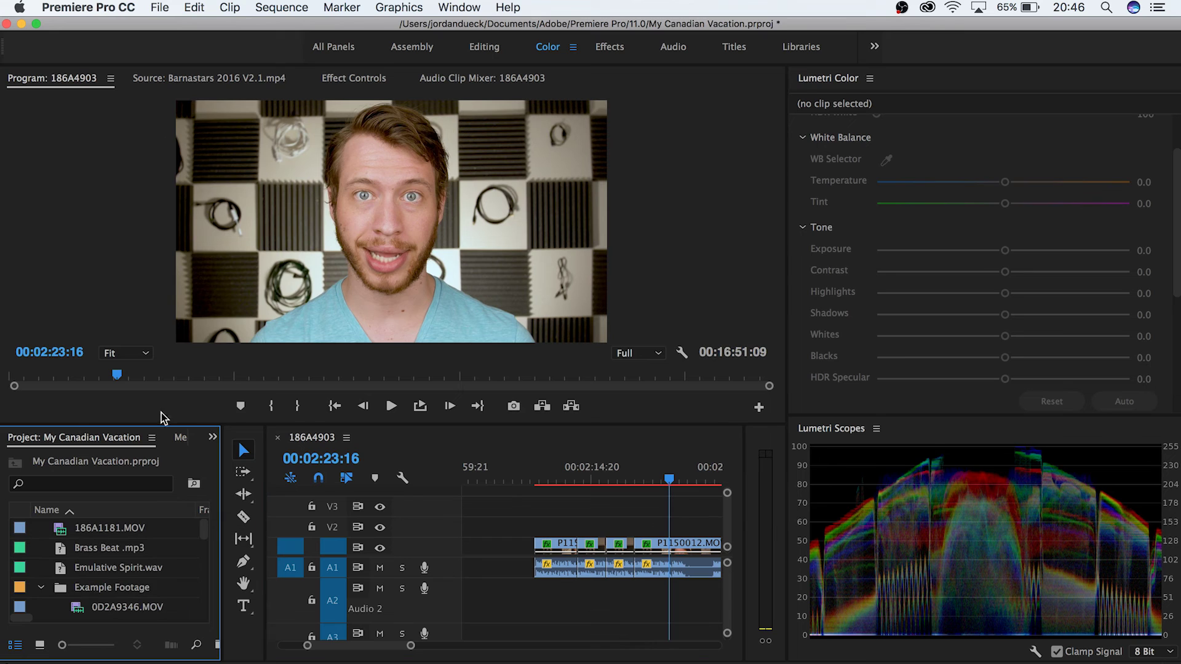
- Create a 1920×1080 adjustment layer and drag it onto V2 above the talking-head clips
click(162, 8)
mouse_move(172, 27)
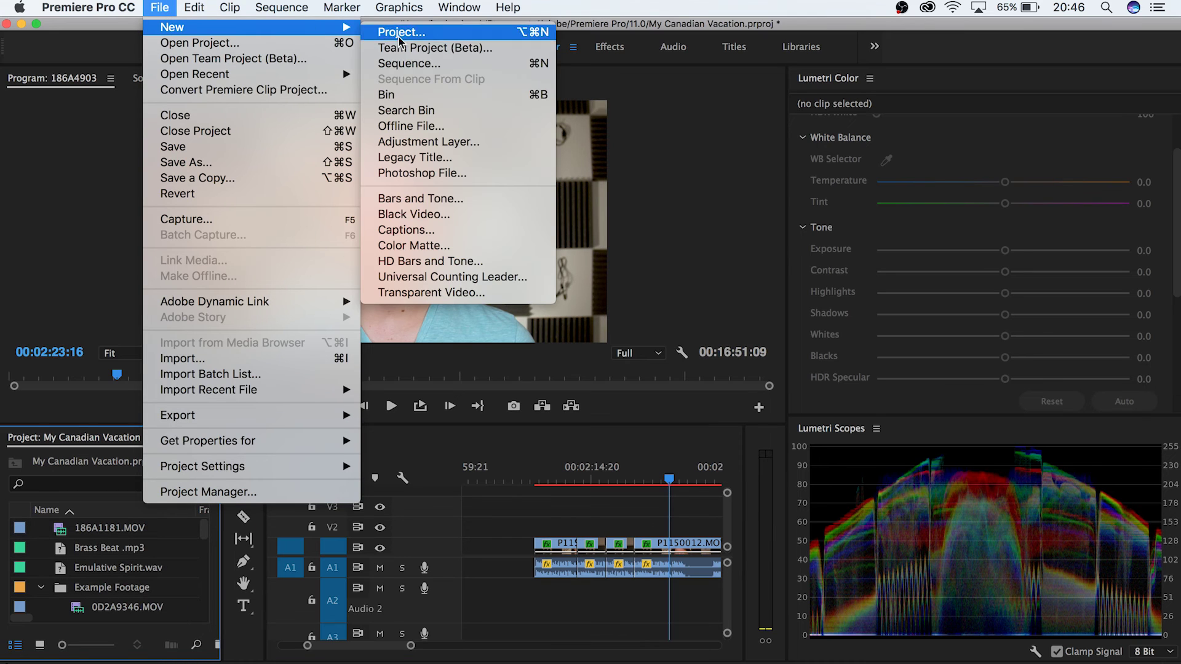
click(416, 141)
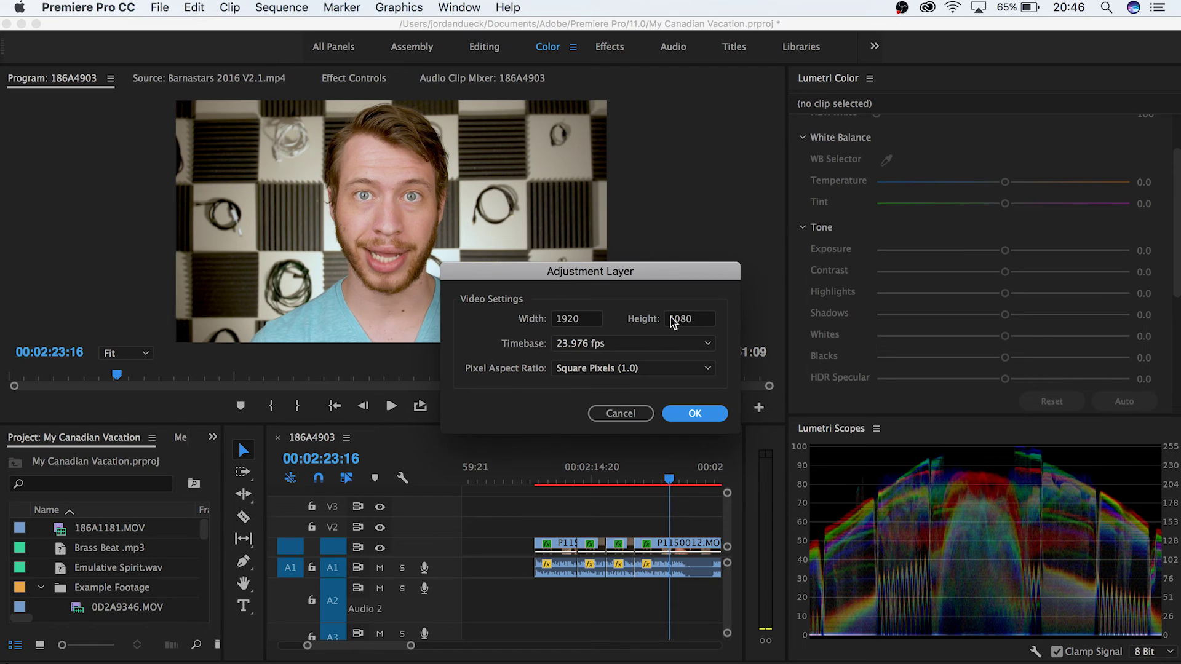
click(689, 413)
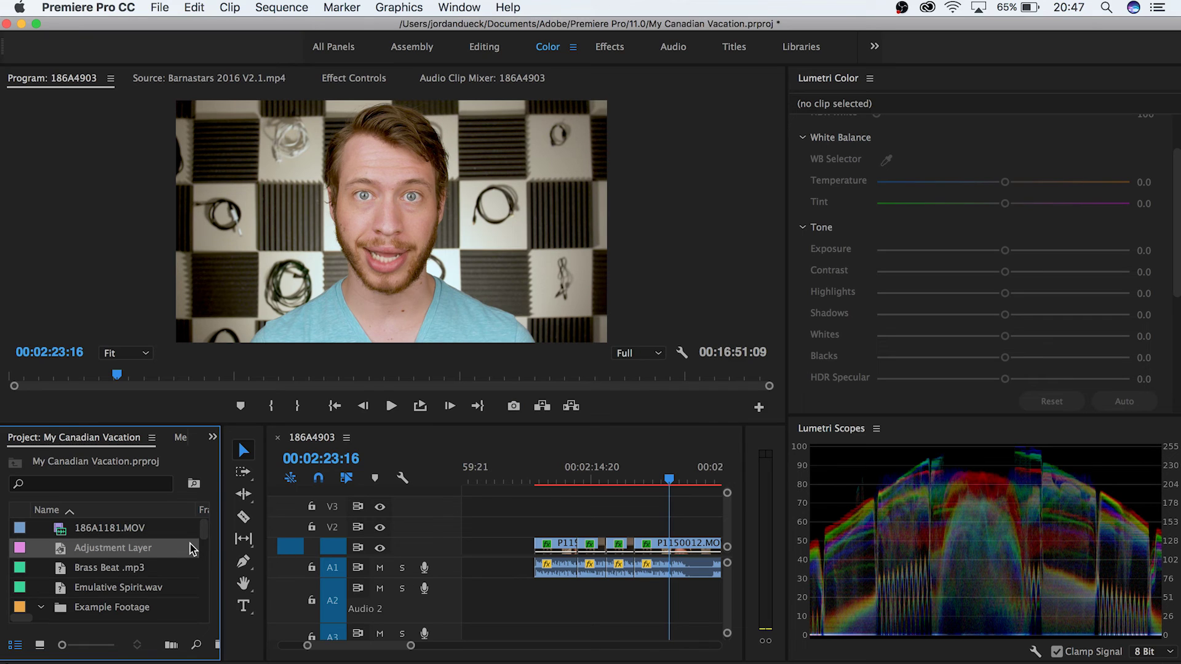
drag(176, 544, 558, 533)
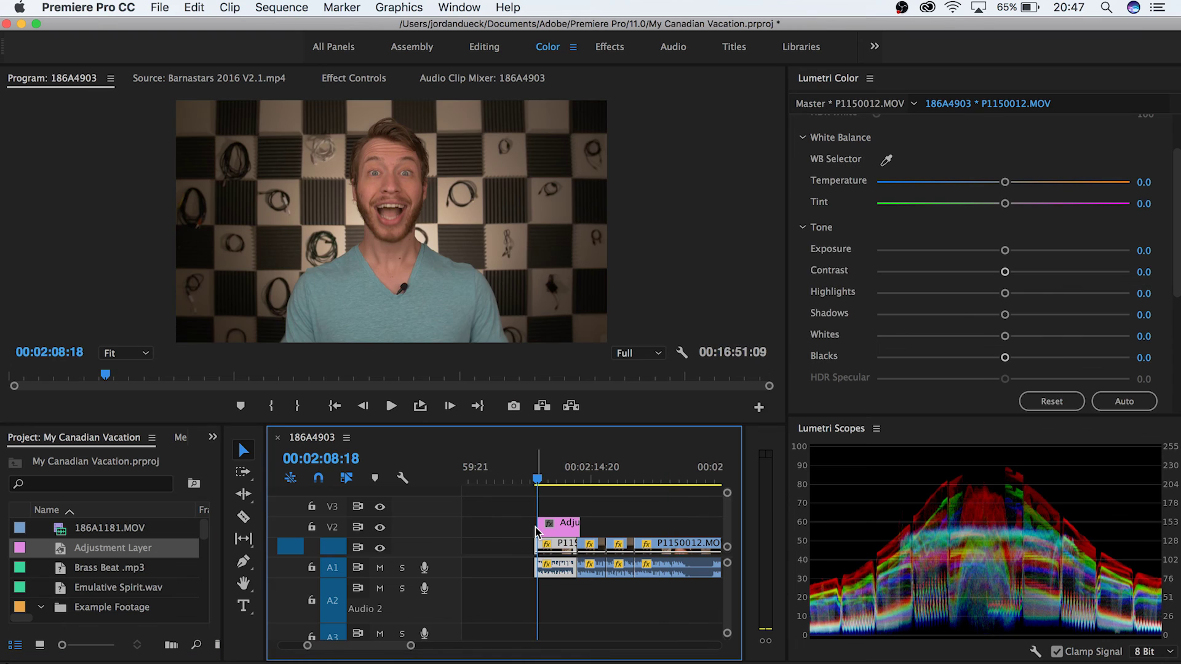
- Grade the adjustment layer with Temperature -32.5, Exposure 0.9, Blacks -39.0 and Shadows -18.2
click(558, 534)
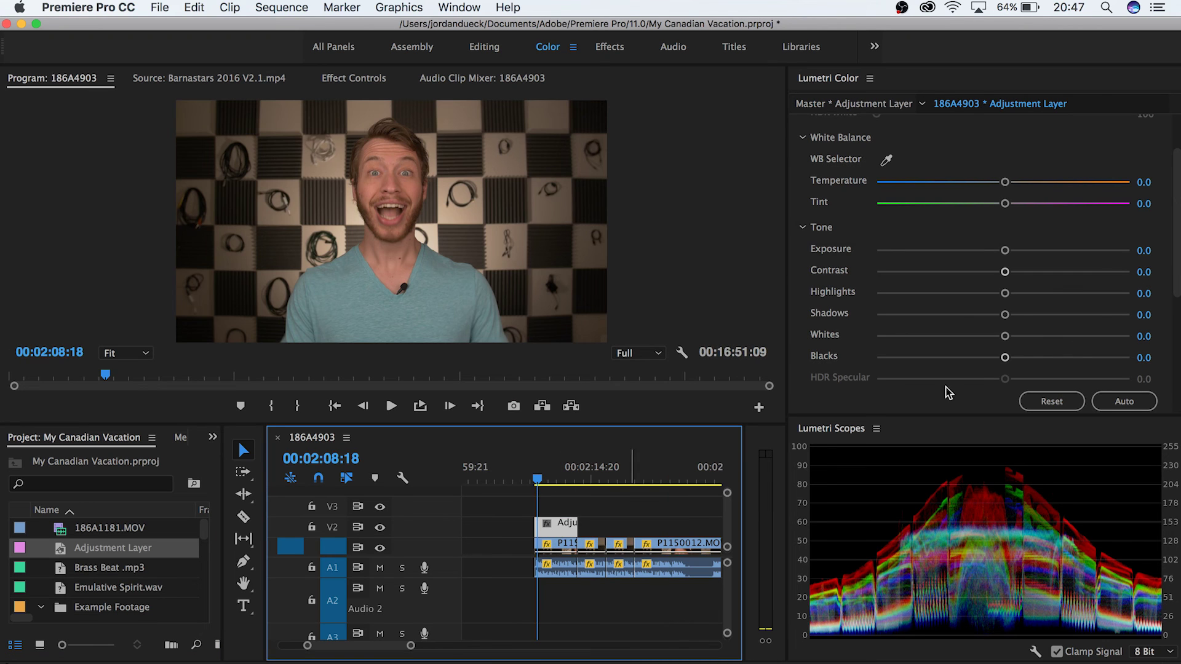
drag(1005, 358, 1028, 336)
drag(1005, 314, 957, 315)
mouse_move(1005, 293)
mouse_down()
mouse_move(1028, 295)
mouse_move(1023, 271)
mouse_move(1000, 271)
mouse_up()
drag(1005, 182, 962, 182)
drag(1005, 250, 1027, 250)
drag(957, 315, 980, 317)
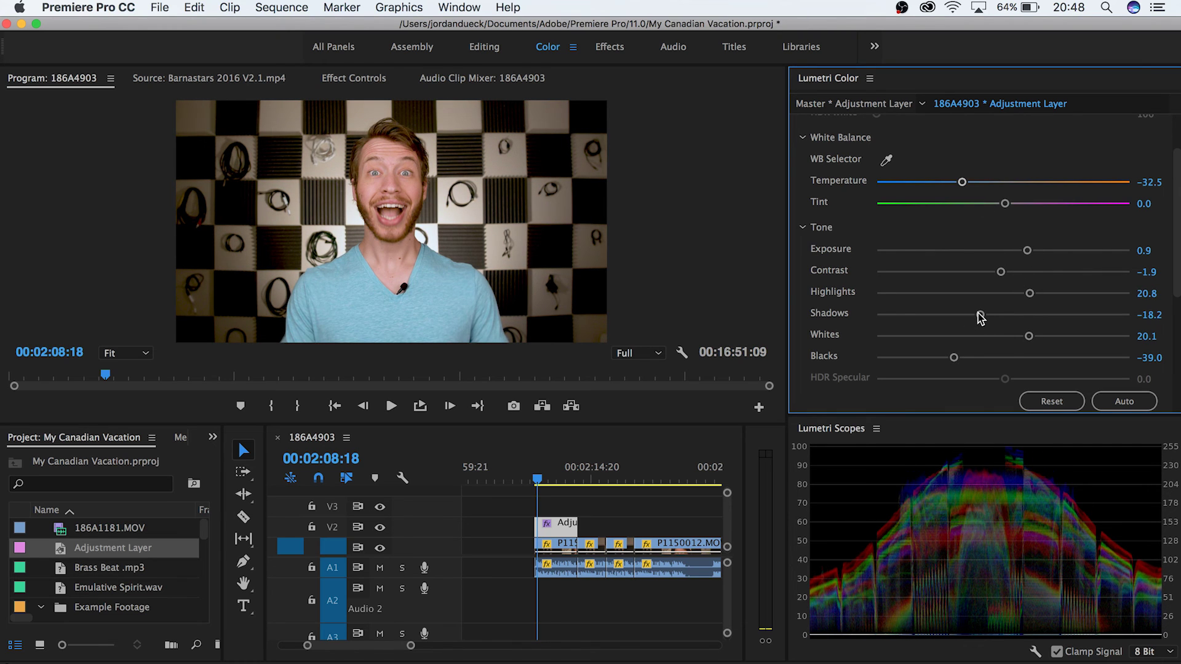
- Trim the adjustment layer to span 00:02:08:12–00:02:29:14, ending with the last talking-head clip
drag(576, 523, 725, 522)
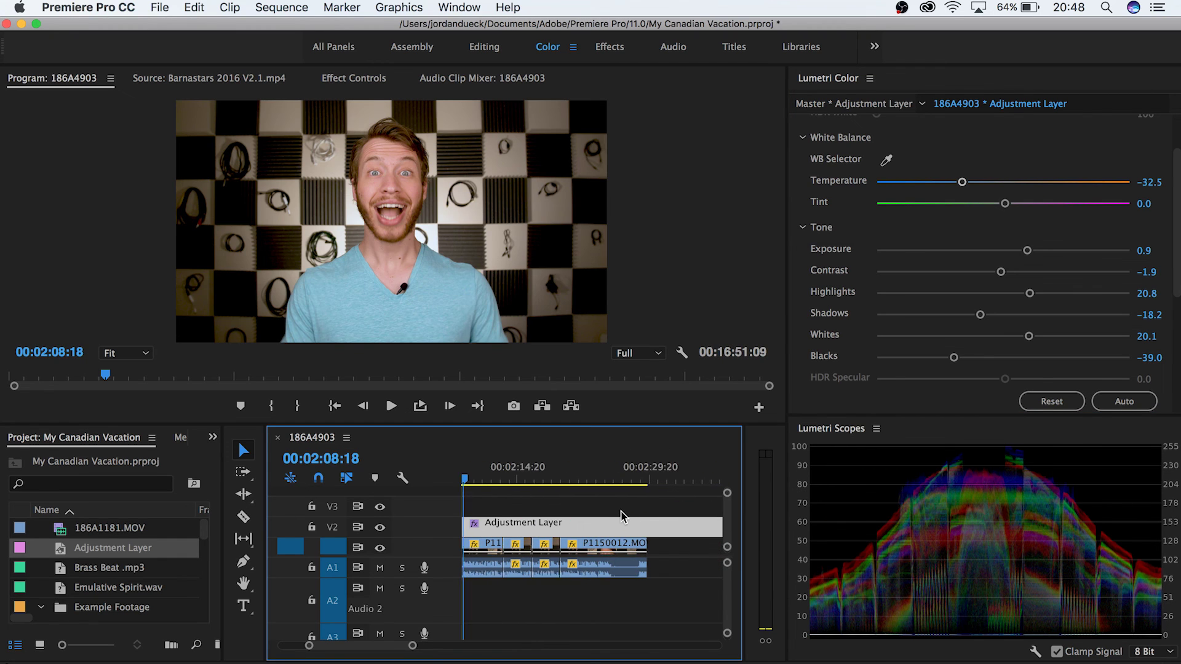
drag(562, 479, 639, 482)
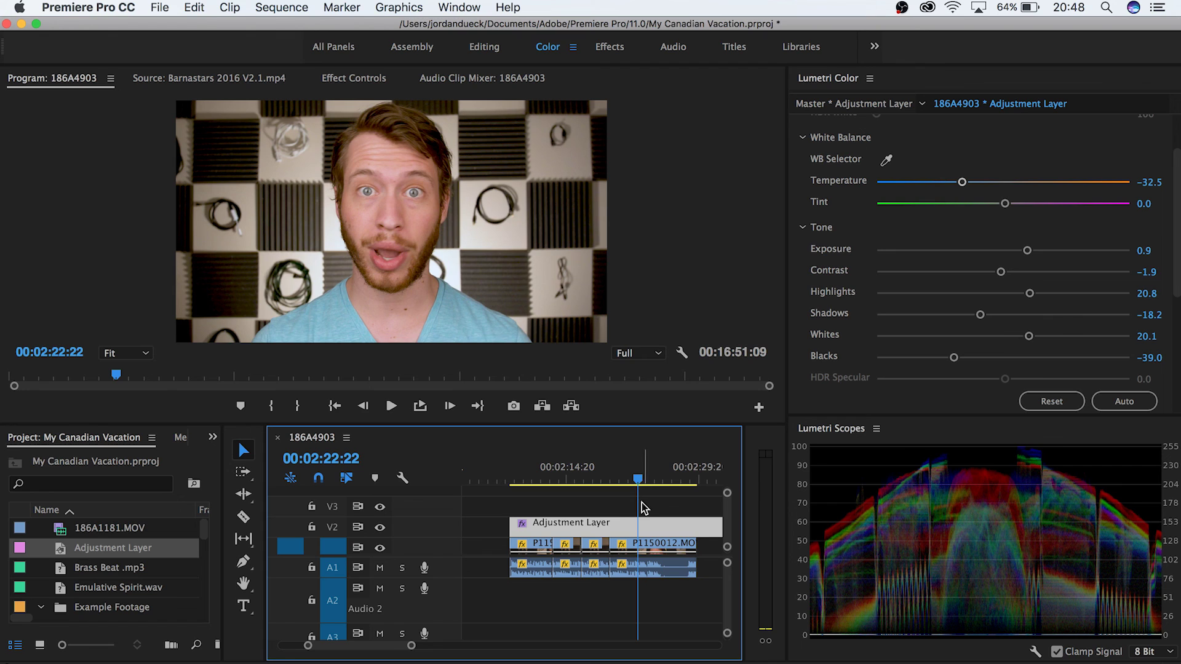
scroll(640, 486, right, 5)
drag(627, 520, 522, 523)
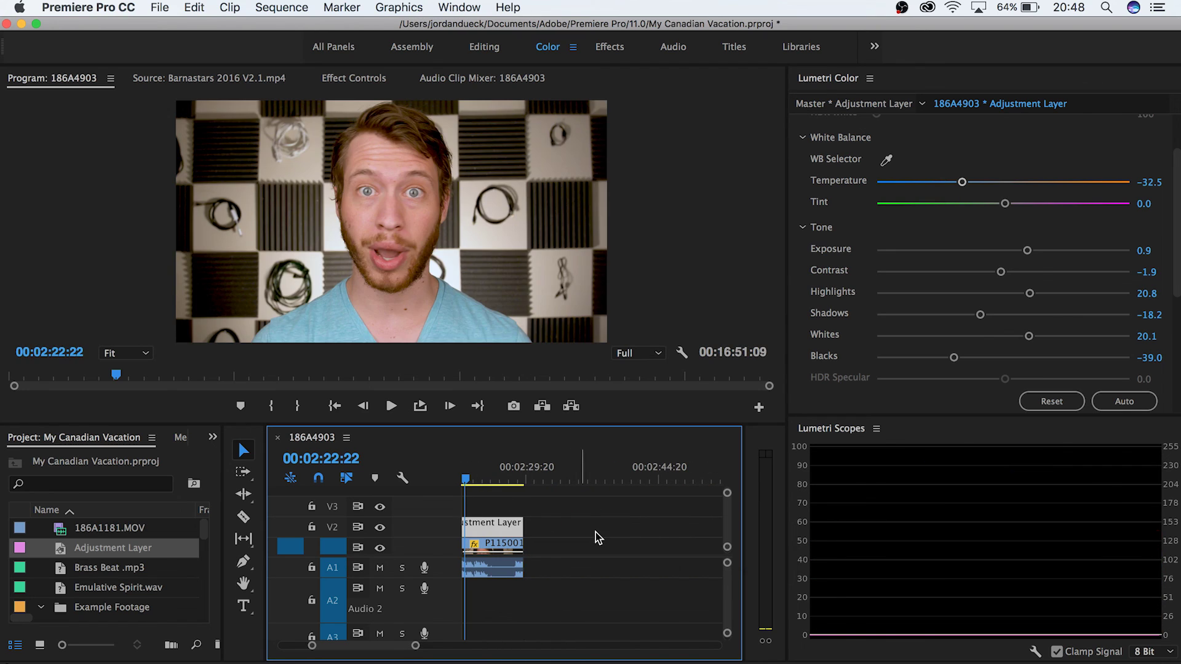
scroll(595, 533, left, 6)
scroll(596, 533, right, 2)
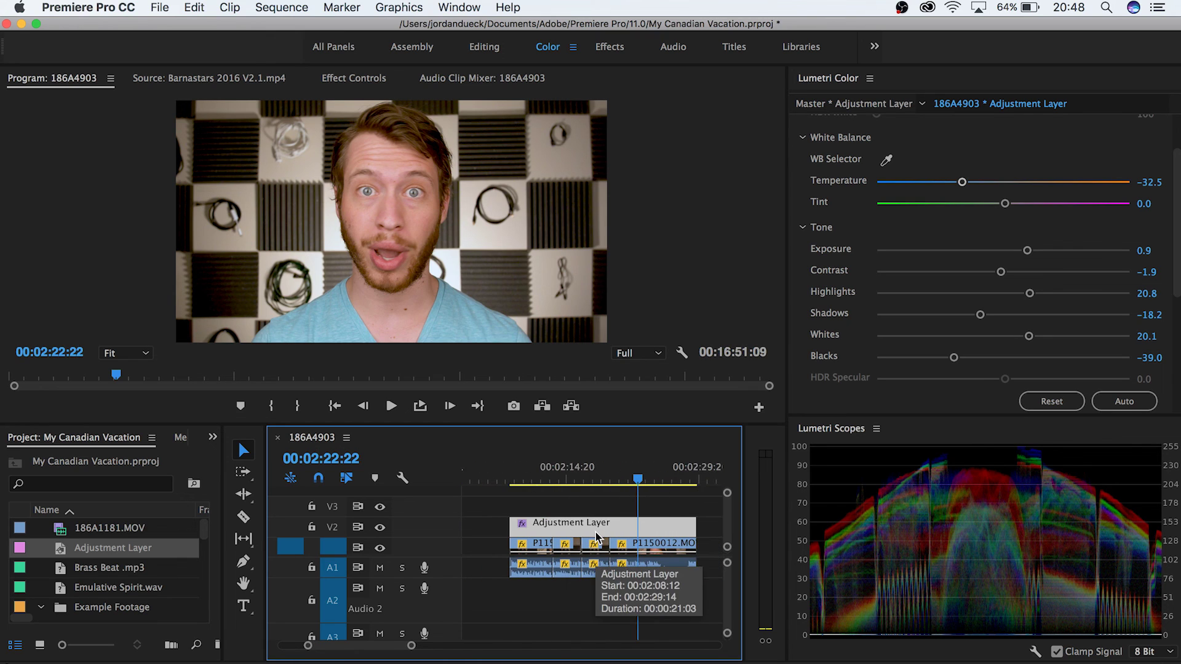
click(518, 479)
drag(521, 479, 514, 481)
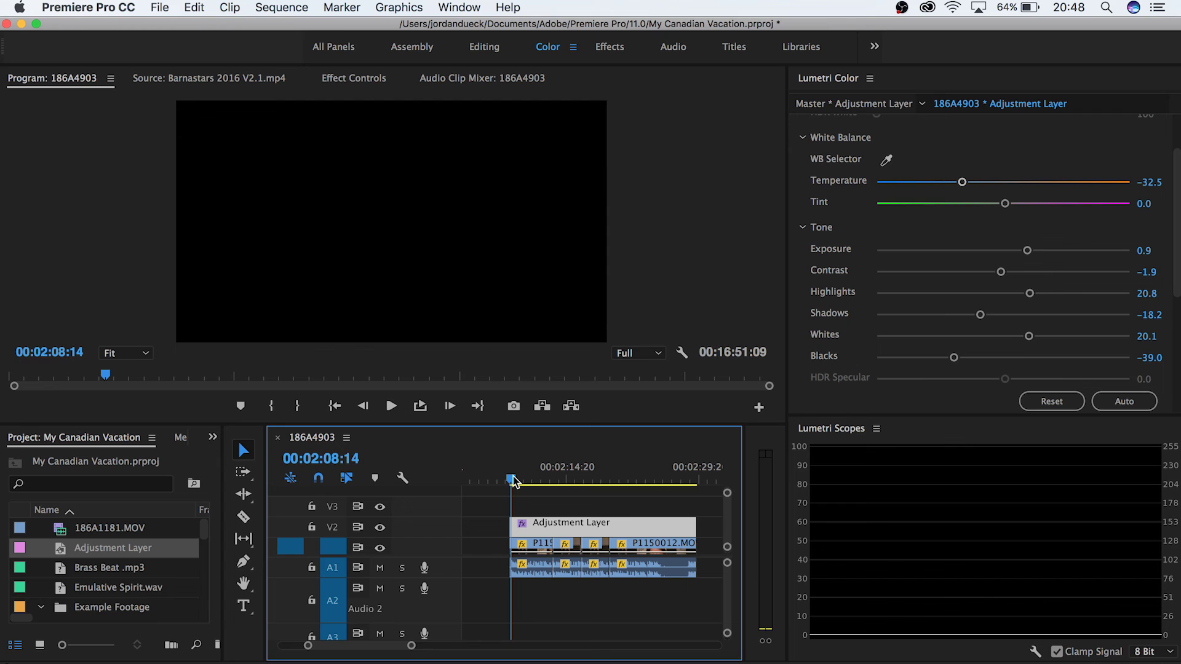